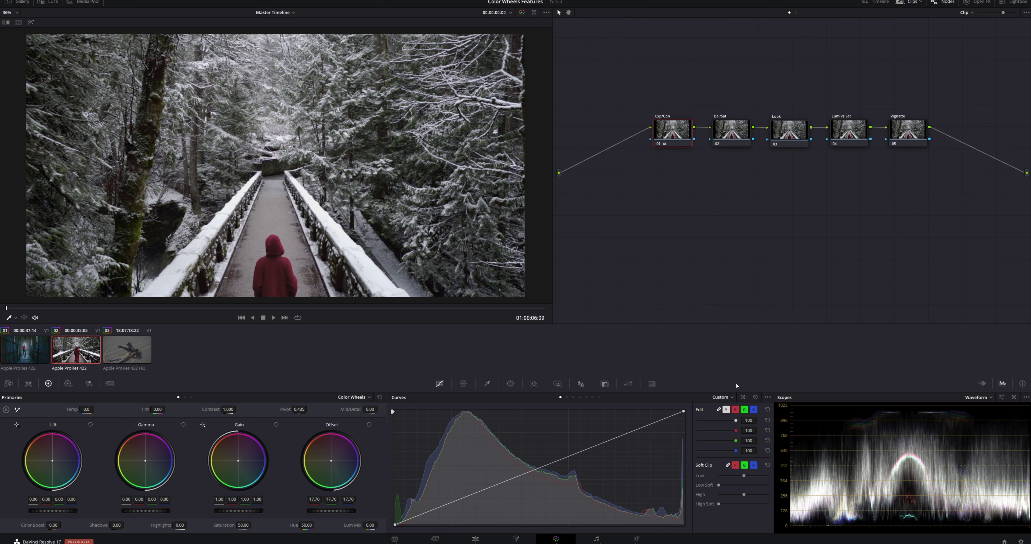
# - On the Exp/Con node, set Highlights to -18 and shape a gentle S-curve with a lowered shadow point and a raised highlight point
pyautogui.moveTo(179, 524); pyautogui.dragTo(171, 525)
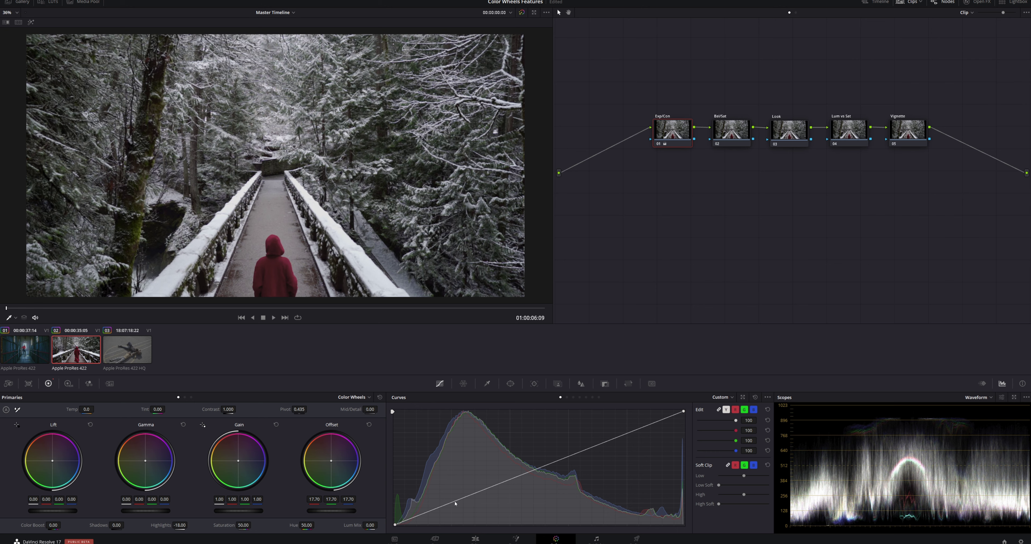
pyautogui.moveTo(449, 505); pyautogui.dragTo(447, 508)
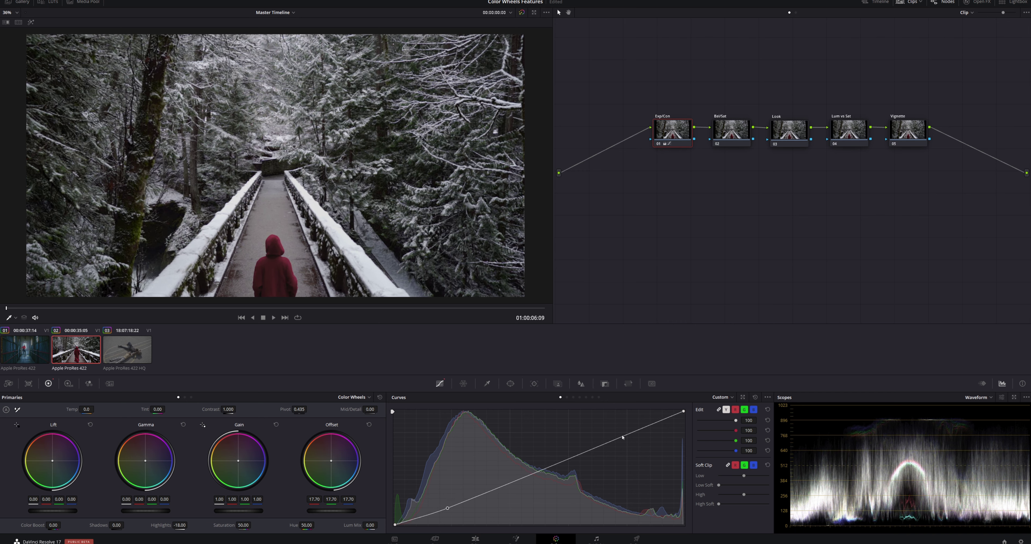
pyautogui.moveTo(621, 439); pyautogui.dragTo(620, 435)
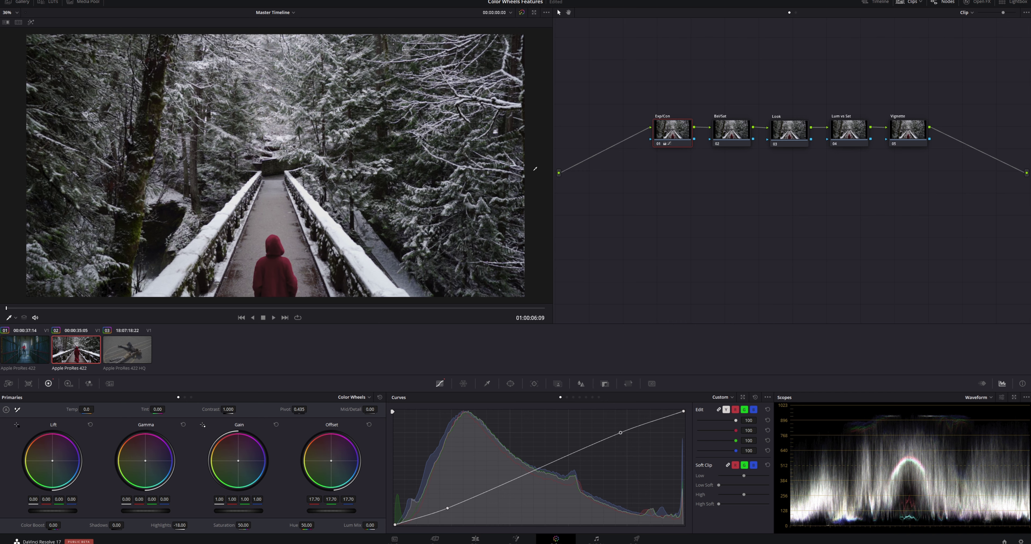
# - Set the saturation to 95 on the Bal/Sat node
pyautogui.click(723, 125)
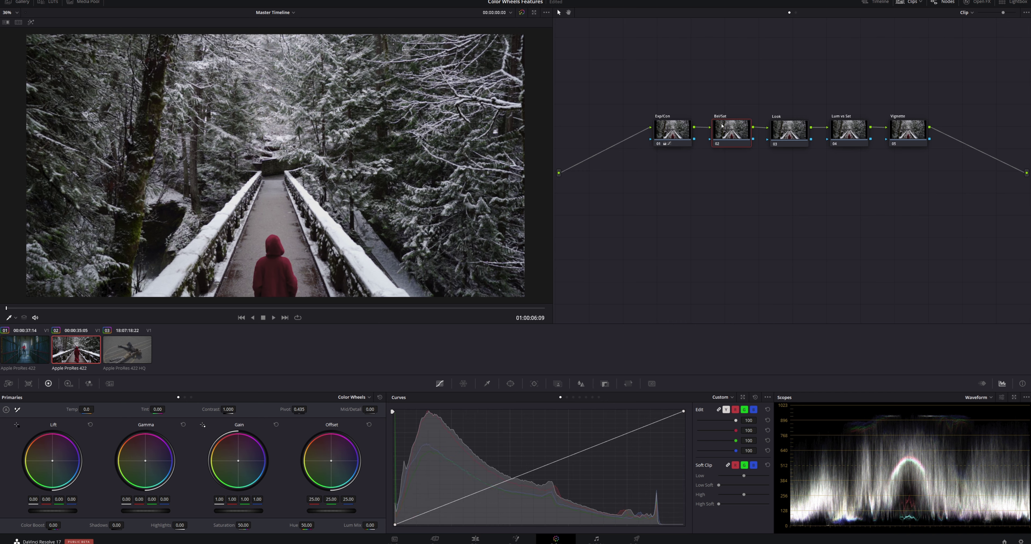
pyautogui.moveTo(245, 525); pyautogui.dragTo(251, 525)
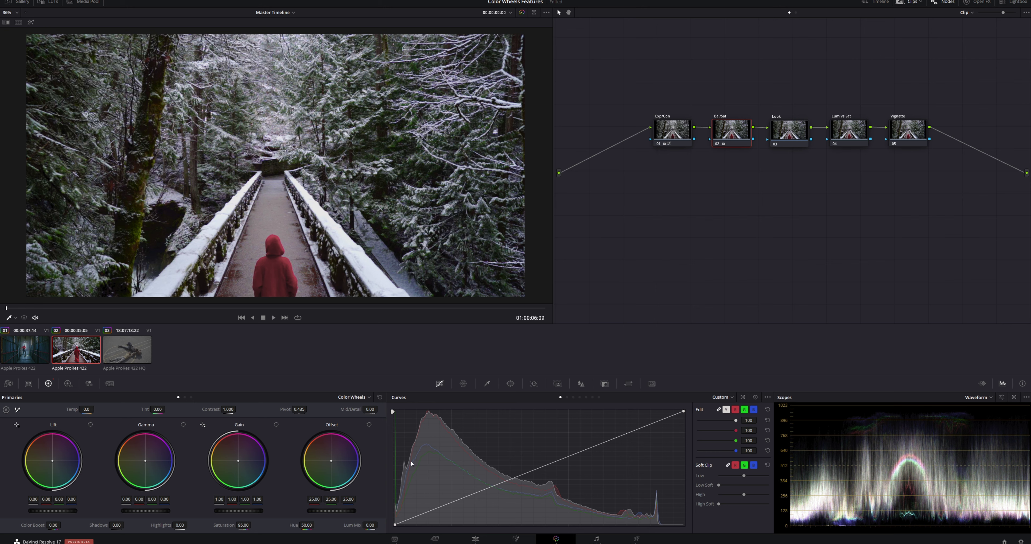
# - Display the Parade scope and white-balance the Bal/Sat node from the bright area above the bridge, fine-tuning the temperature
pyautogui.click(973, 399)
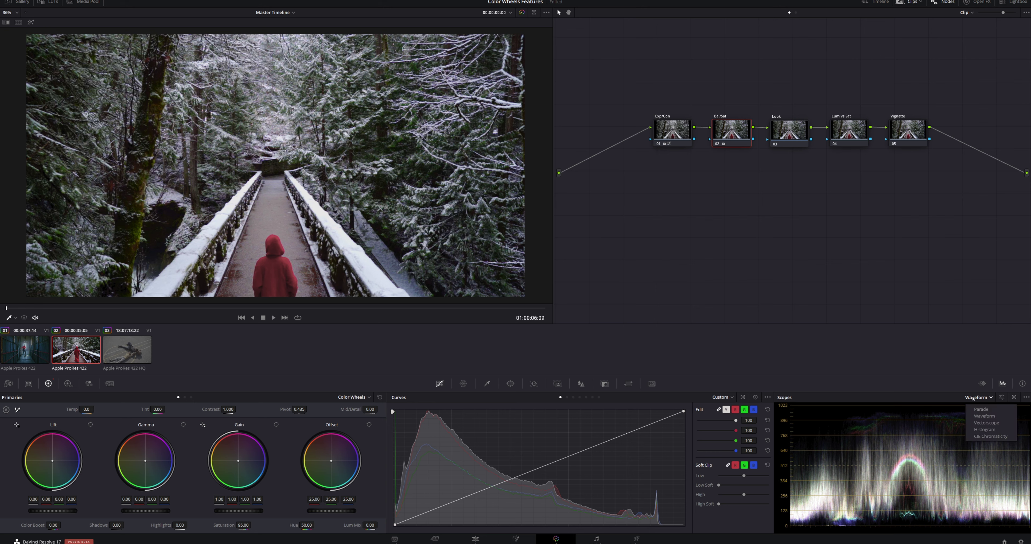
pyautogui.click(977, 412)
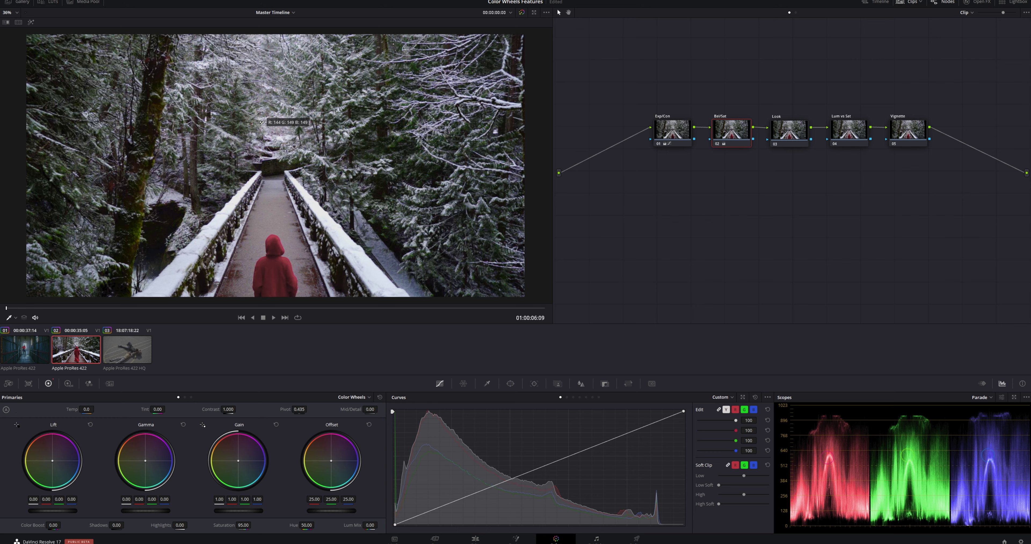
pyautogui.click(280, 136)
pyautogui.moveTo(86, 409); pyautogui.dragTo(89, 409)
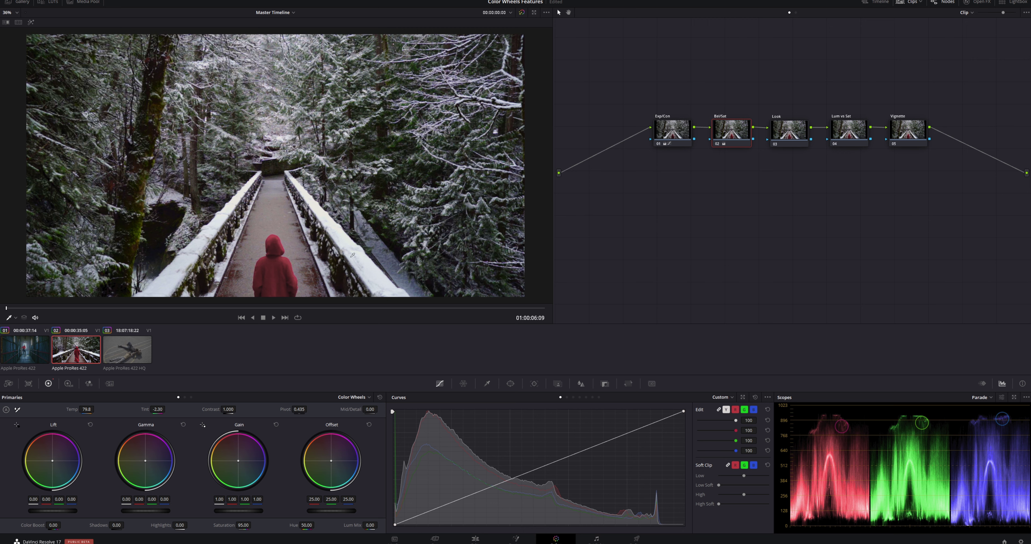
# - On the Look node, push the Offset wheel toward blue and set Color Boost to 51
pyautogui.click(794, 131)
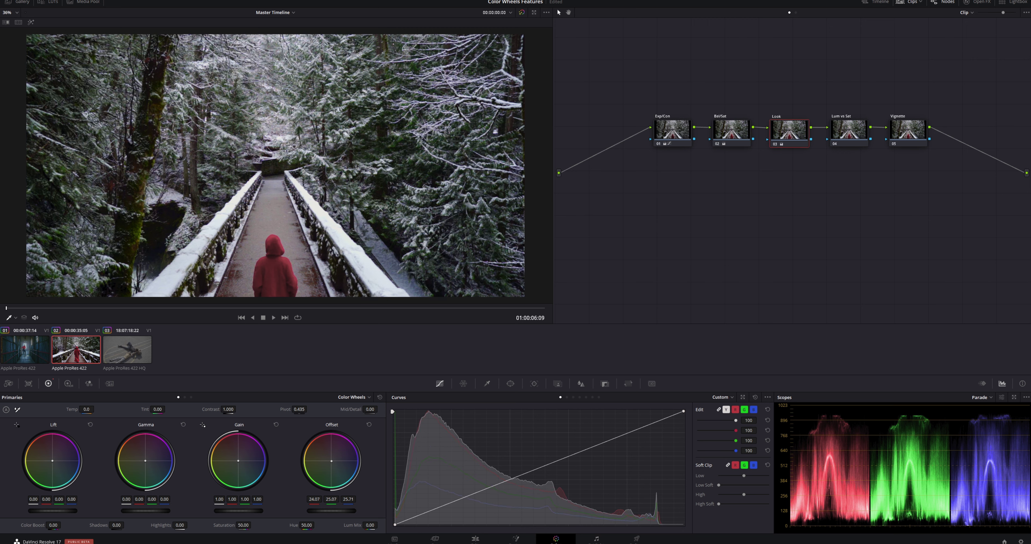
pyautogui.moveTo(332, 461); pyautogui.dragTo(335, 464)
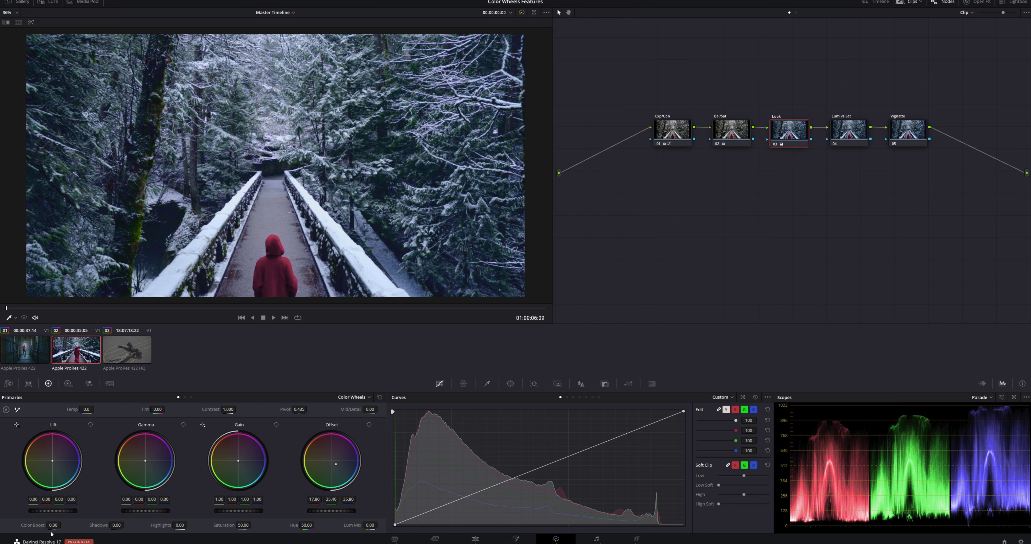
pyautogui.moveTo(53, 525); pyautogui.dragTo(63, 524)
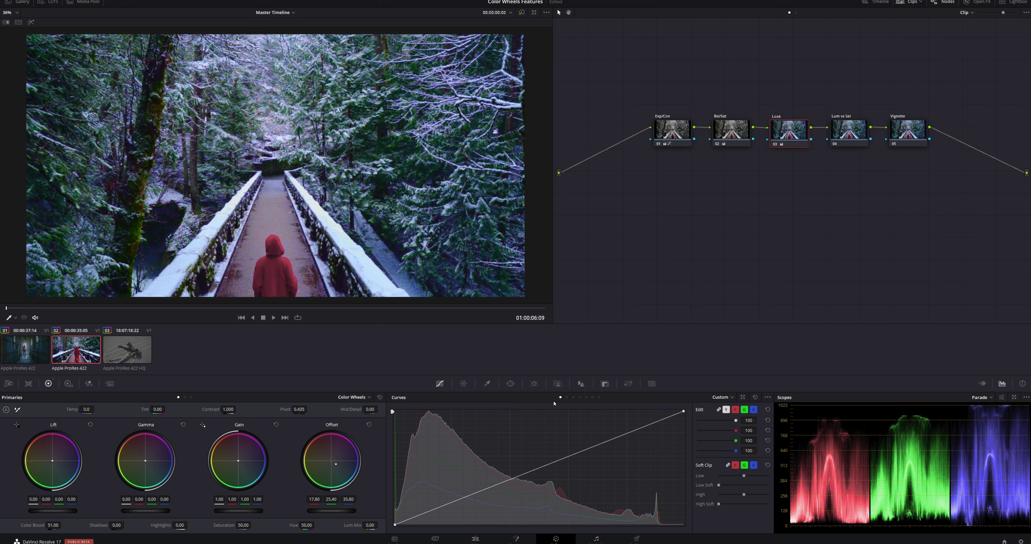
# - Lower the saturation of the greens on the Look node with the Hue Vs Sat curve
pyautogui.click(566, 397)
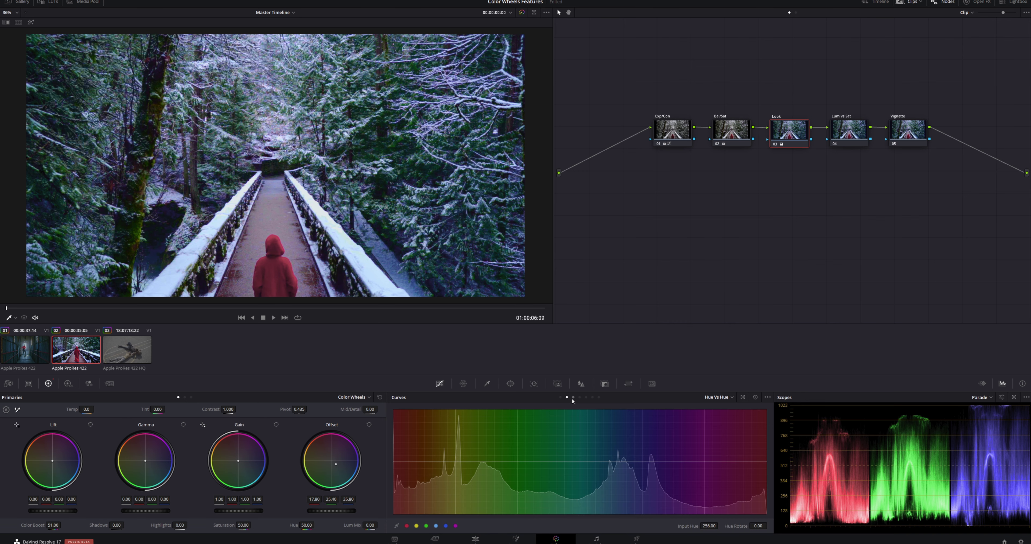
pyautogui.click(573, 397)
pyautogui.click(427, 525)
pyautogui.moveTo(517, 462); pyautogui.dragTo(517, 475)
# - Lower the luminance of the greens to a gain of 0.75 on the Look node's Hue Vs Lum curve
pyautogui.click(580, 397)
pyautogui.click(426, 525)
pyautogui.moveTo(518, 463); pyautogui.dragTo(518, 475)
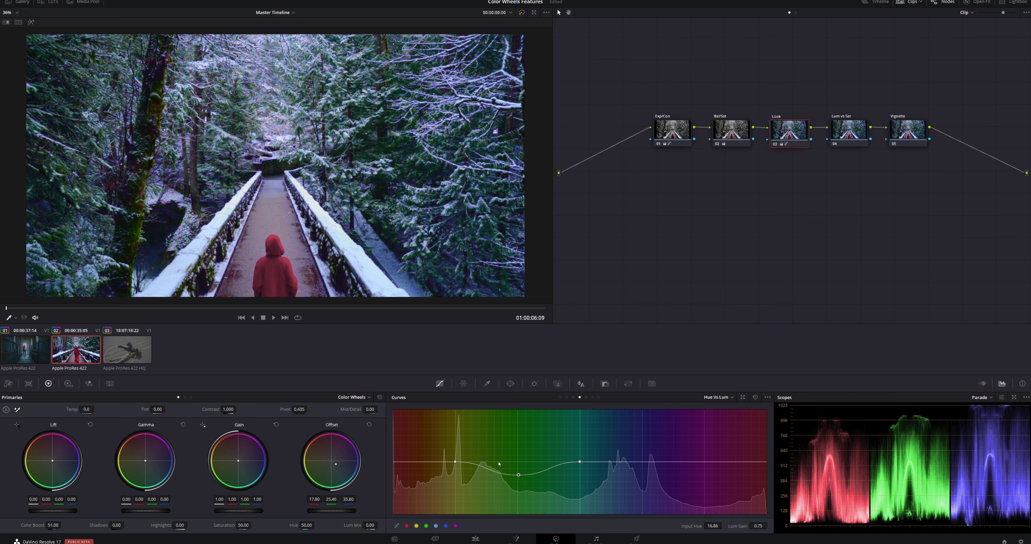
# - On the Lum vs Sat node, roll the Lum Vs Sat curve down to zero saturation in the deepest shadows and brightest highlights
pyautogui.click(841, 133)
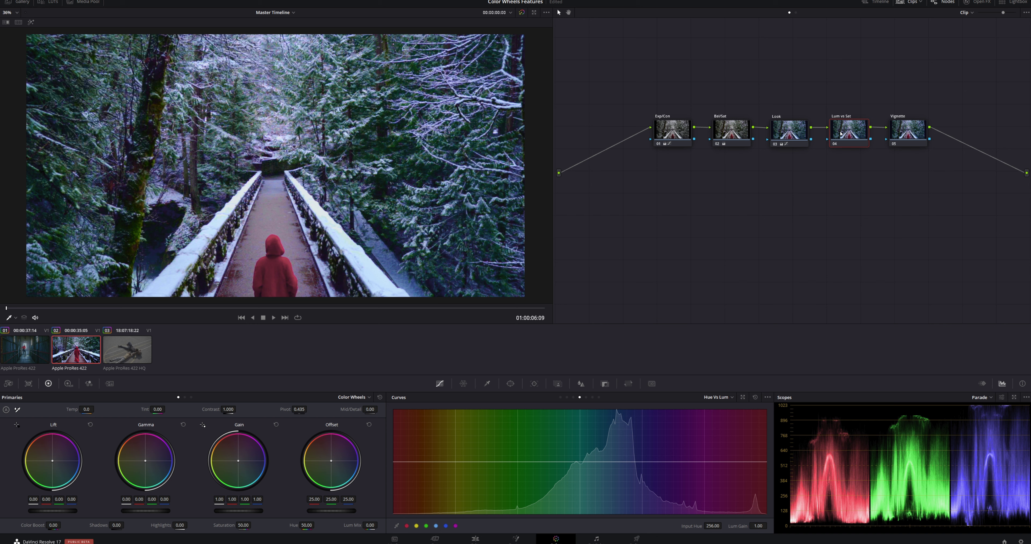
pyautogui.click(586, 398)
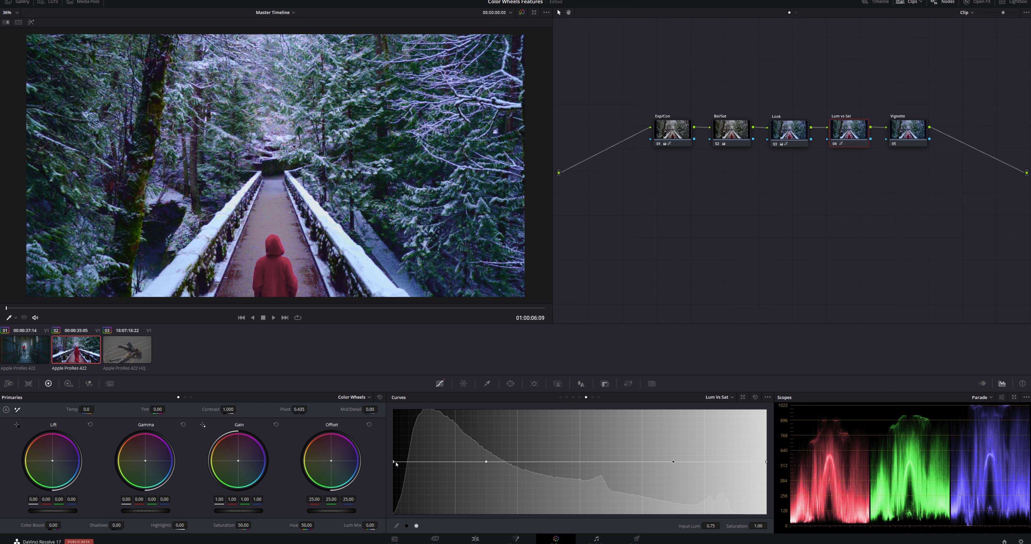
pyautogui.moveTo(394, 463); pyautogui.dragTo(397, 524)
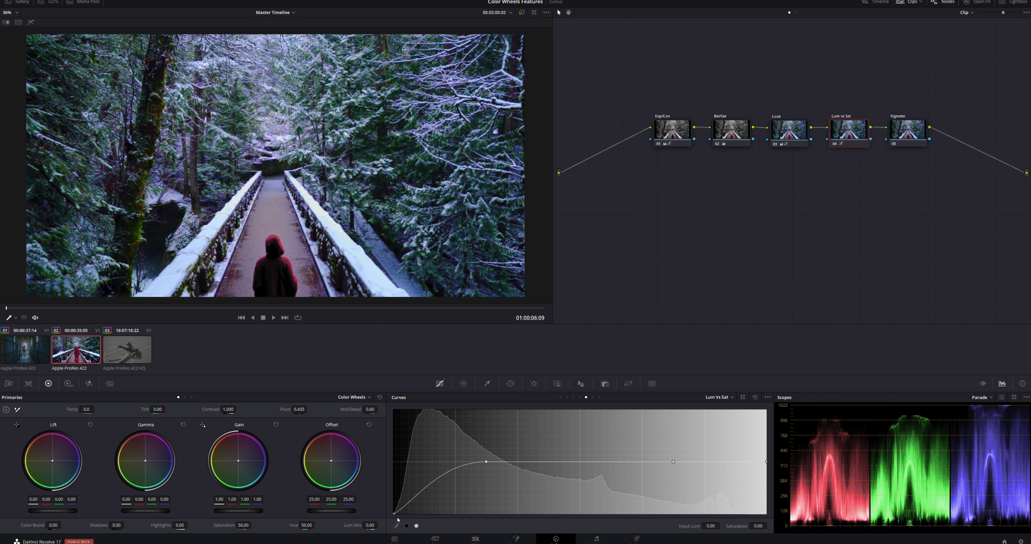
pyautogui.moveTo(766, 466); pyautogui.dragTo(739, 515)
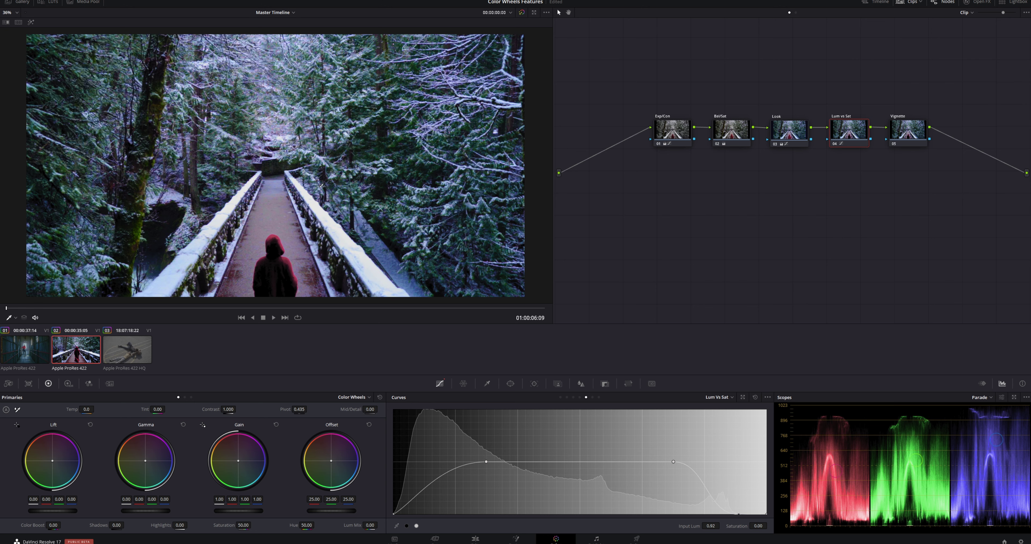
# - Preview the HDR Specular and Highlight zones on the Exp/Con node, and set the Highlight exposure to -0.59 and saturation to 0.68
pyautogui.click(671, 130)
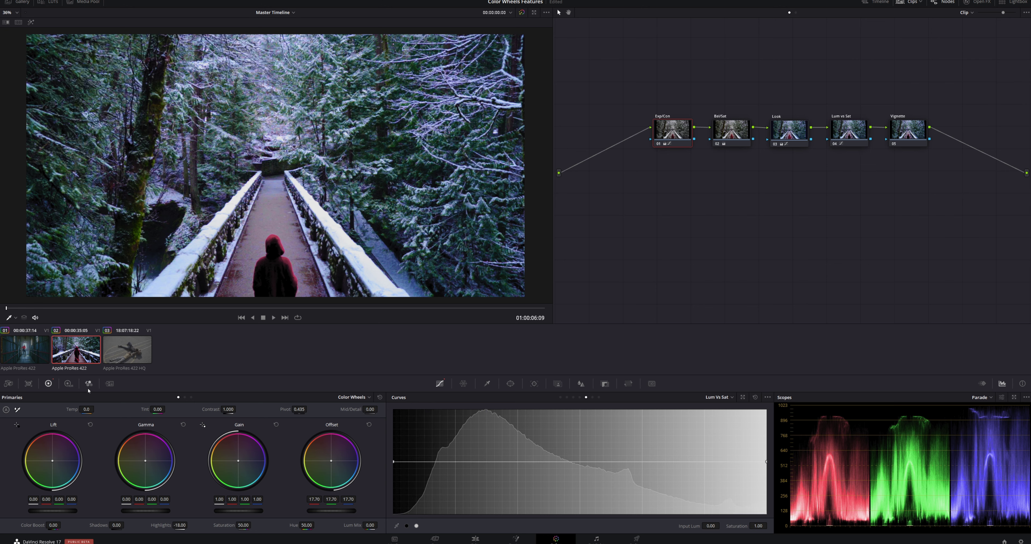
pyautogui.click(68, 383)
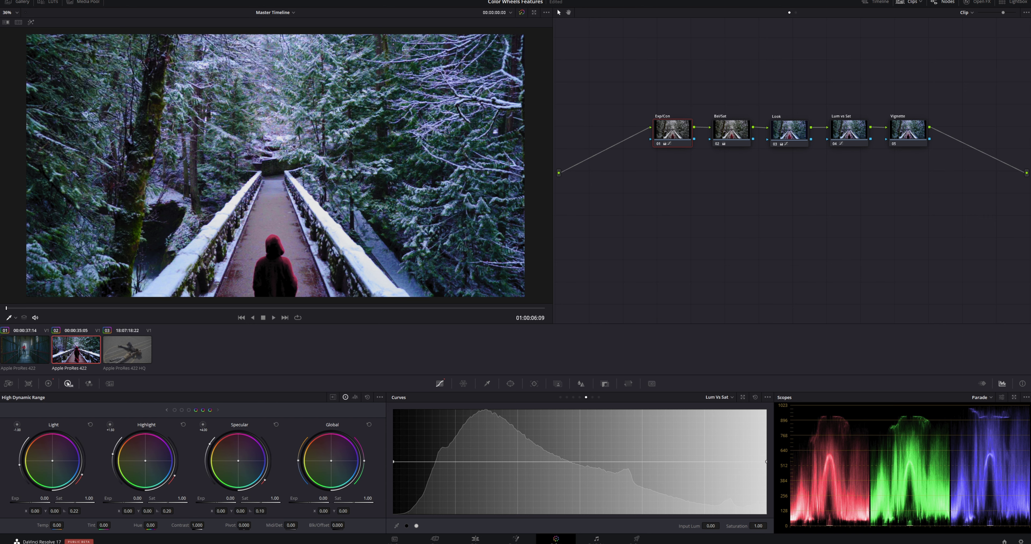
pyautogui.click(203, 426)
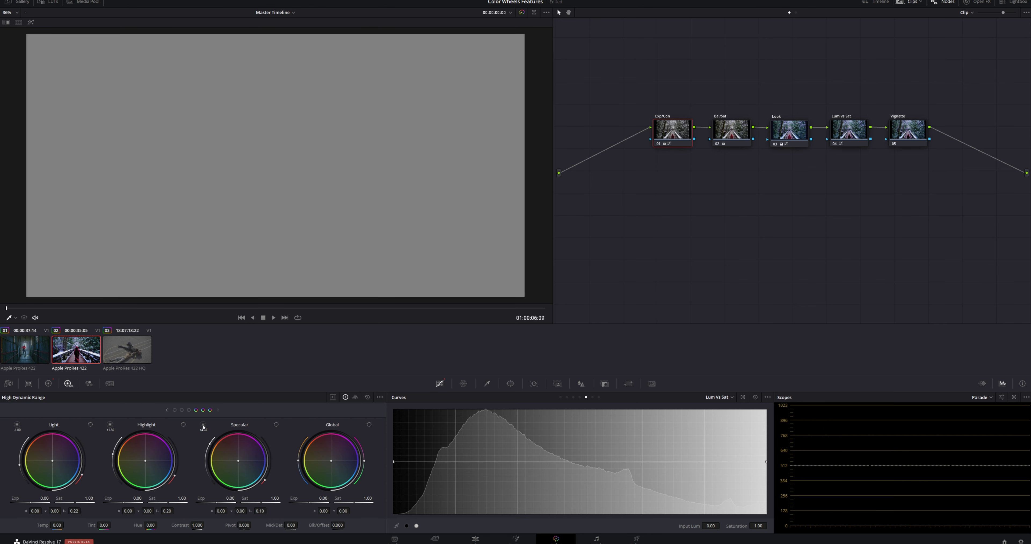
pyautogui.click(203, 425)
pyautogui.click(110, 425)
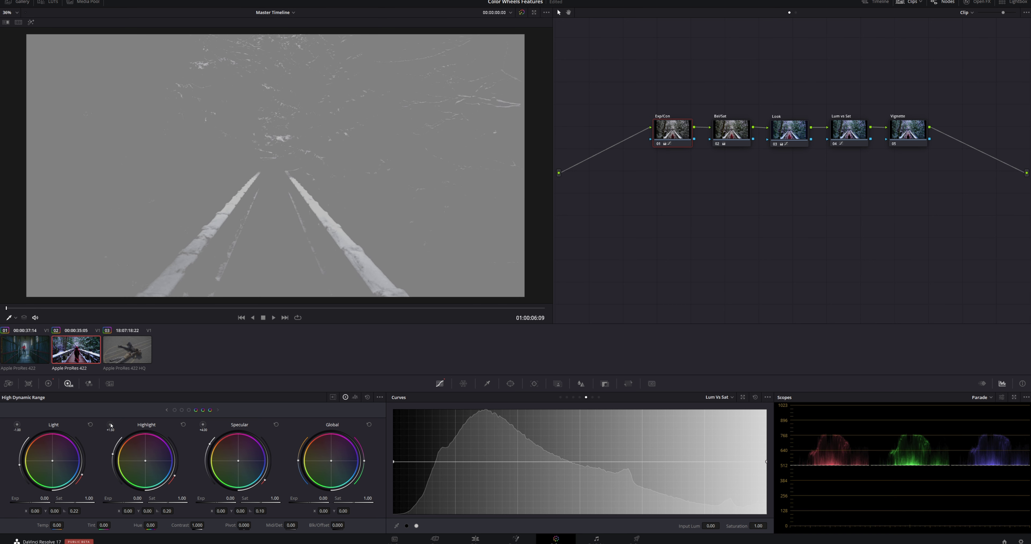
pyautogui.click(110, 425)
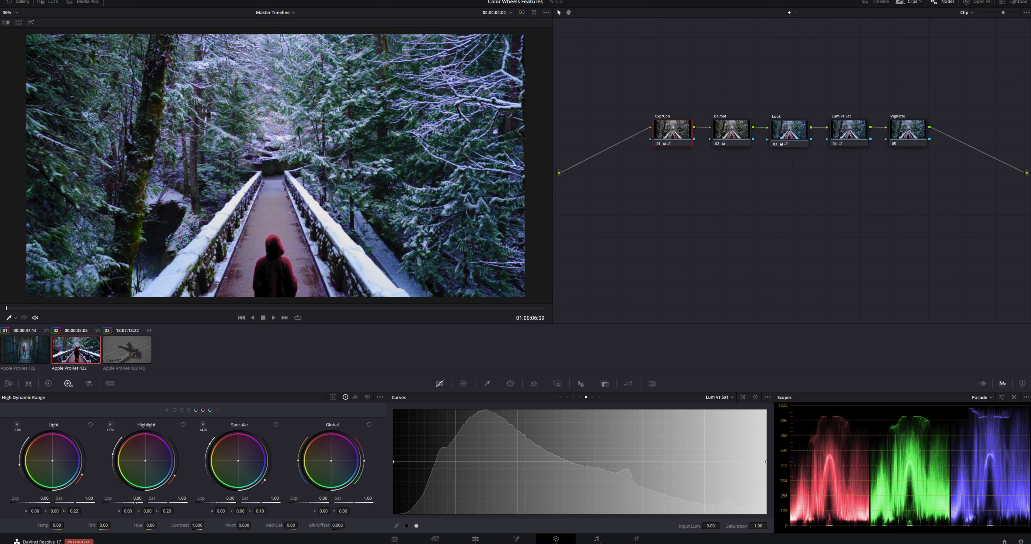
pyautogui.moveTo(137, 498); pyautogui.dragTo(118, 499)
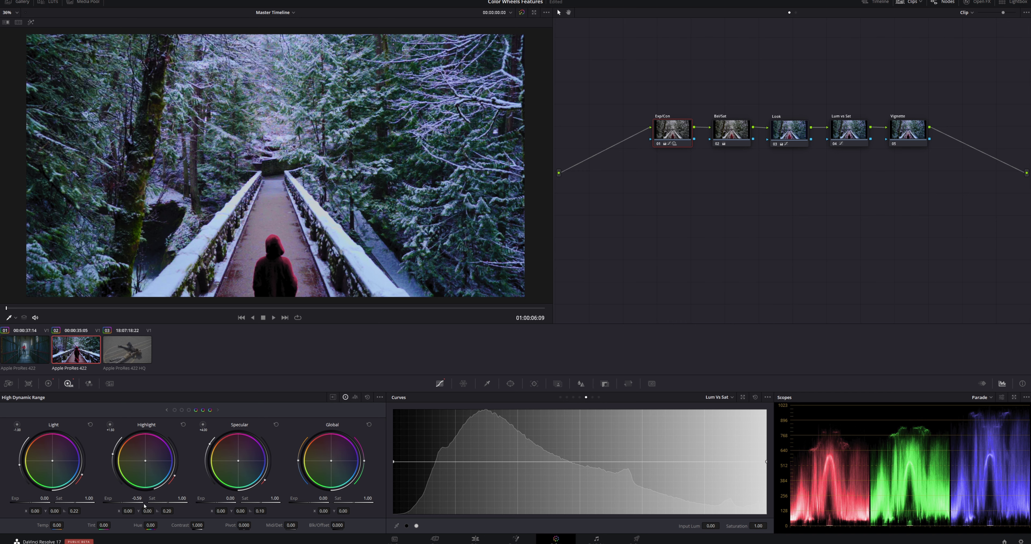
pyautogui.moveTo(176, 502); pyautogui.dragTo(170, 502)
# - On the Vignette node, add an inverted oval window around the bridge and hooded figure with Soft 1 at 34.60
pyautogui.click(904, 132)
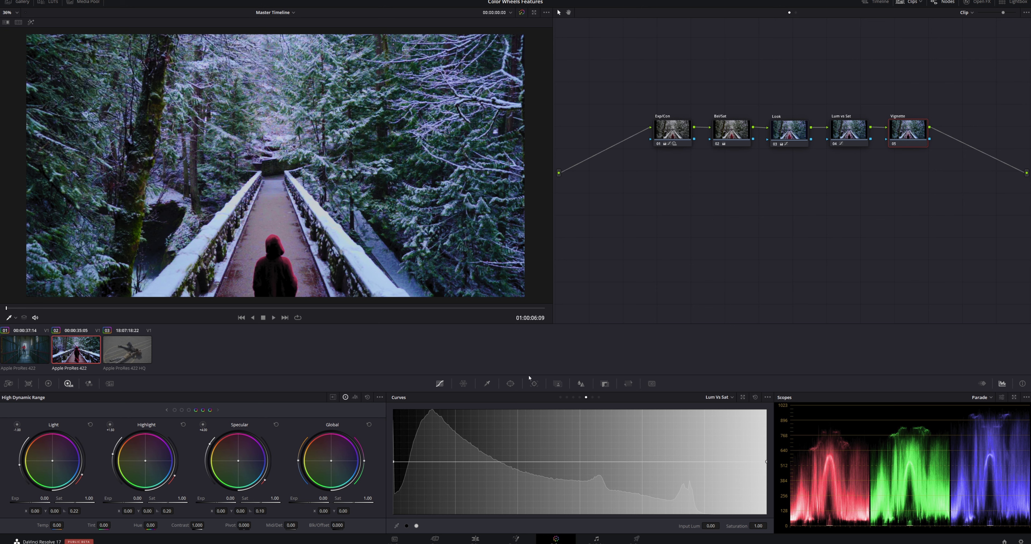
pyautogui.click(510, 383)
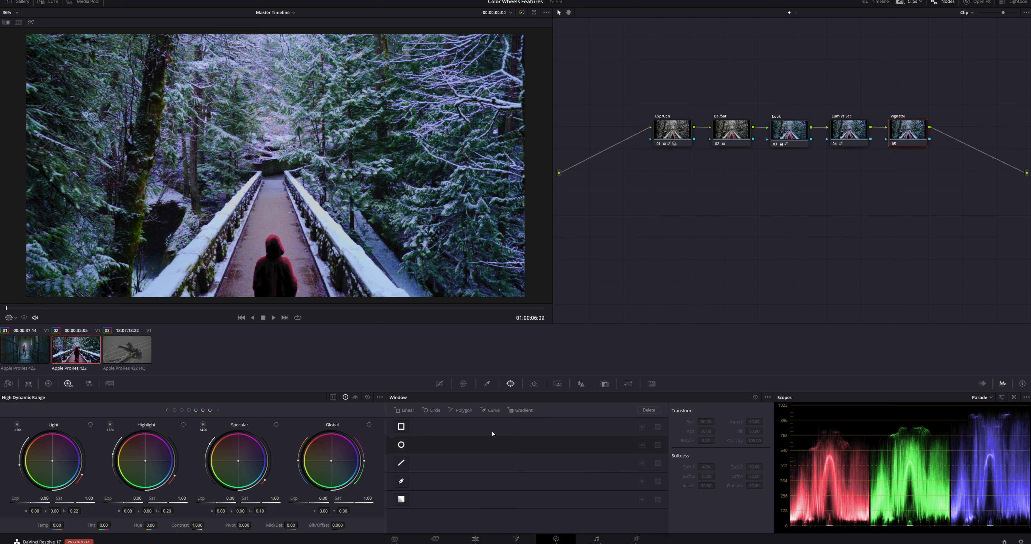
pyautogui.click(401, 445)
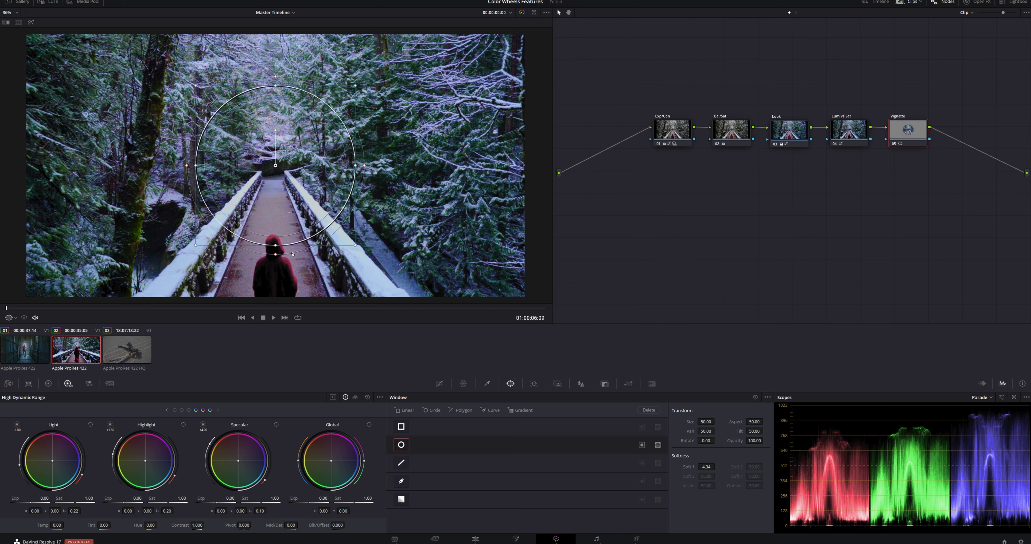
pyautogui.moveTo(276, 247); pyautogui.dragTo(275, 265)
pyautogui.moveTo(286, 215); pyautogui.dragTo(284, 244)
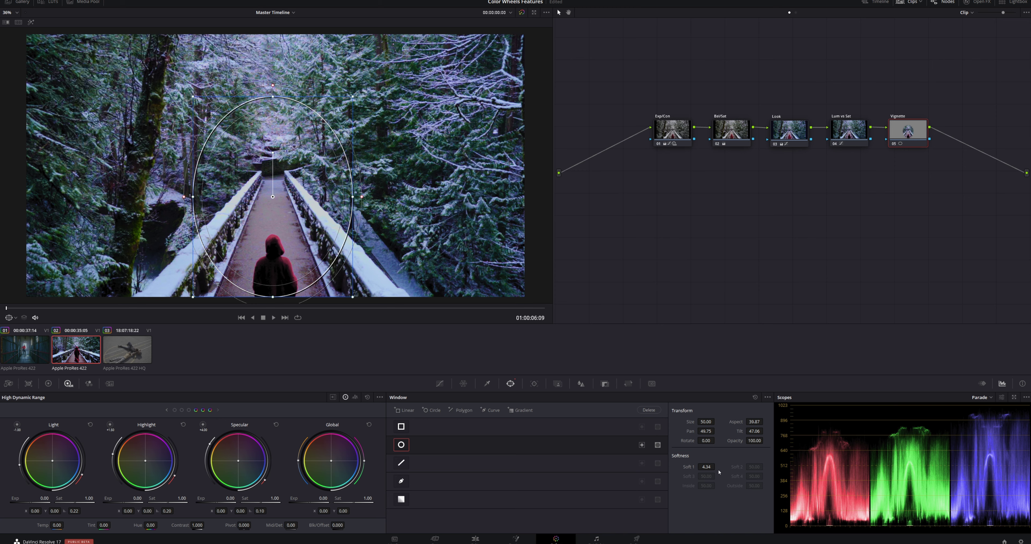
pyautogui.moveTo(707, 467); pyautogui.dragTo(717, 466)
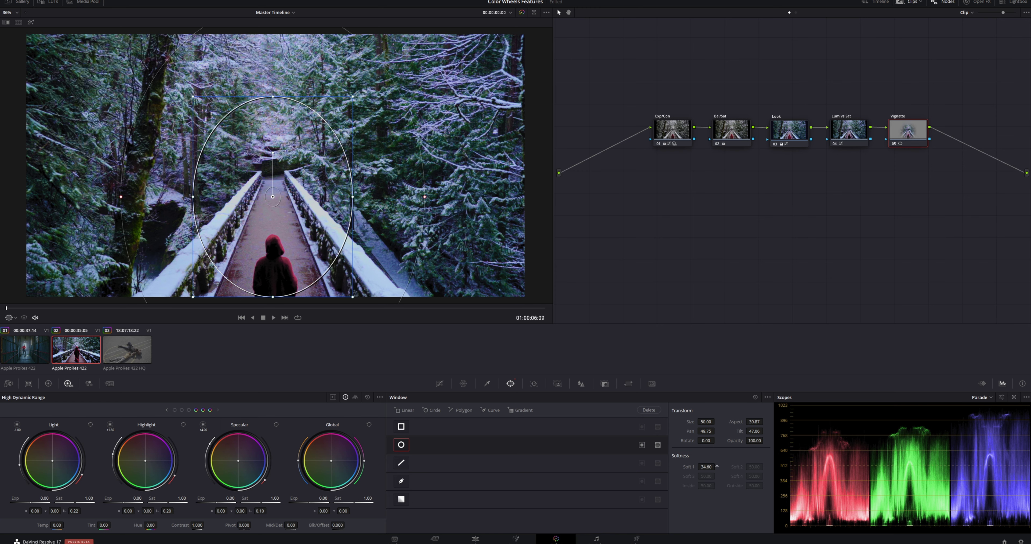
pyautogui.click(641, 445)
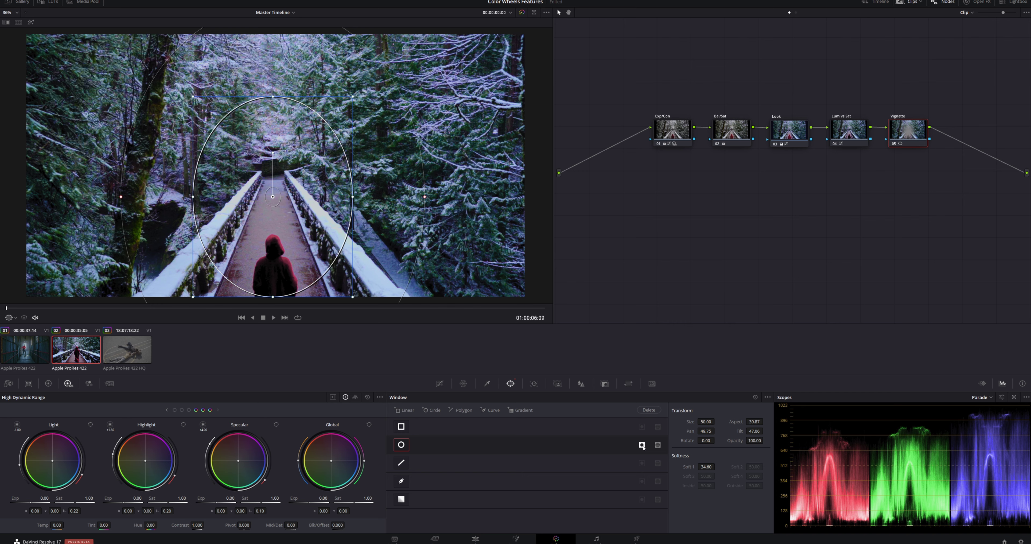
# - Darken the area outside the Vignette window by pulling down the midtones on the Custom curve
pyautogui.click(440, 384)
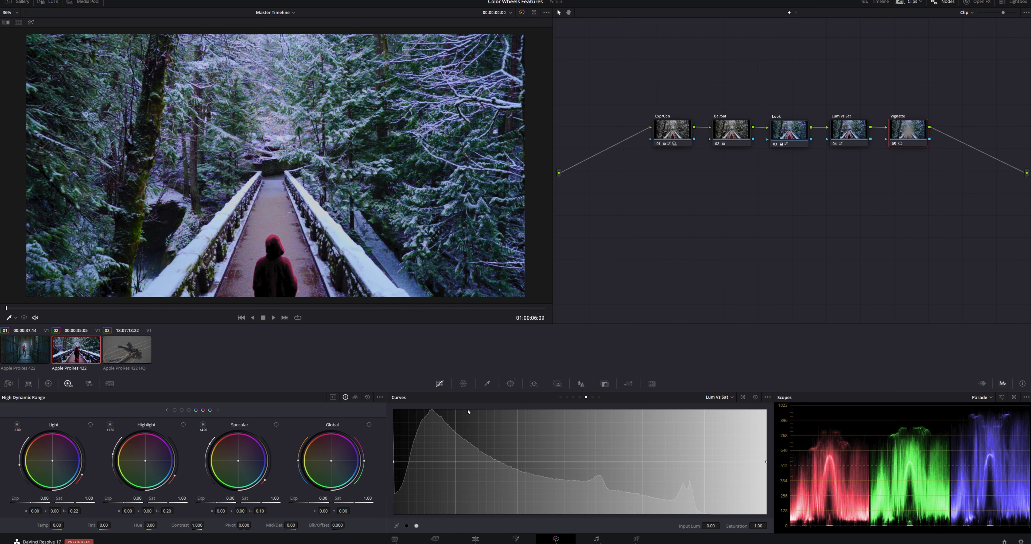
pyautogui.click(560, 397)
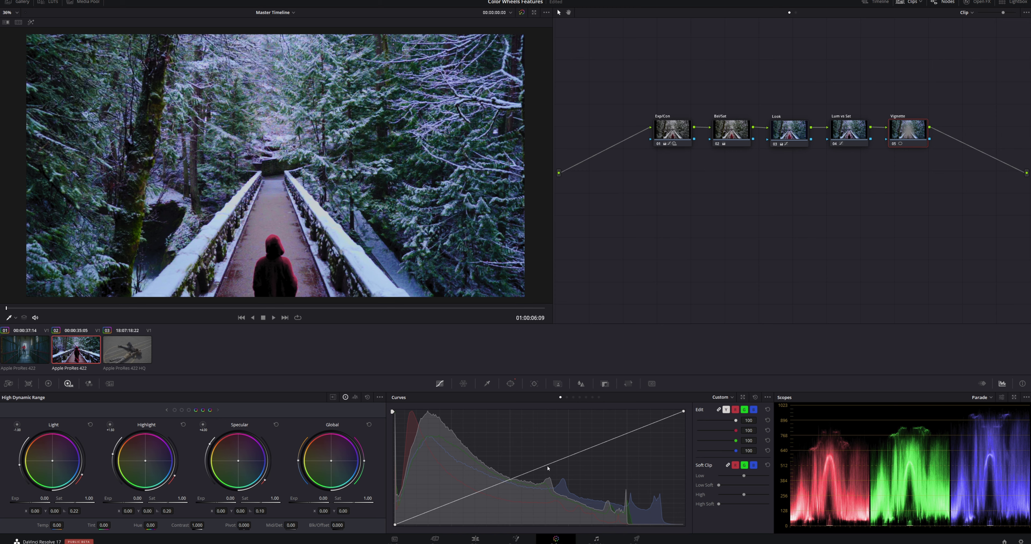
pyautogui.moveTo(550, 464); pyautogui.dragTo(556, 476)
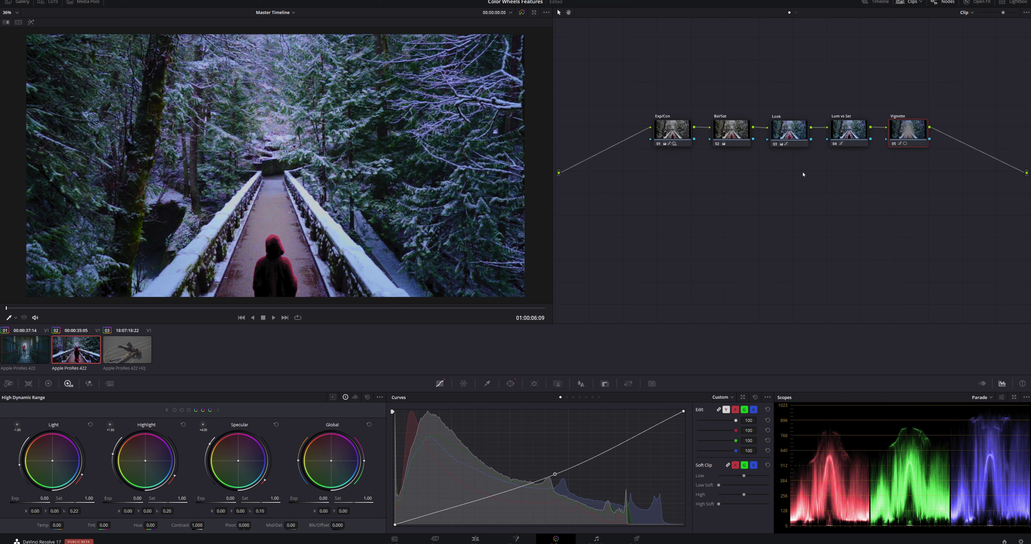
# - Bypass the whole grade on the bridge clip and re-enable the nodes one by one to review each one's contribution
pyautogui.hotkey('shift', 'd')
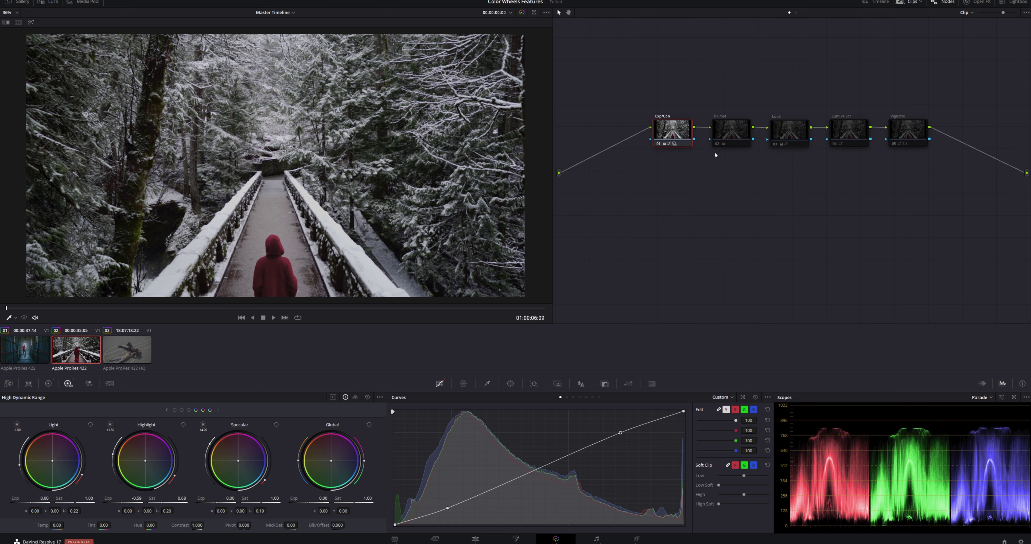
pyautogui.click(727, 128)
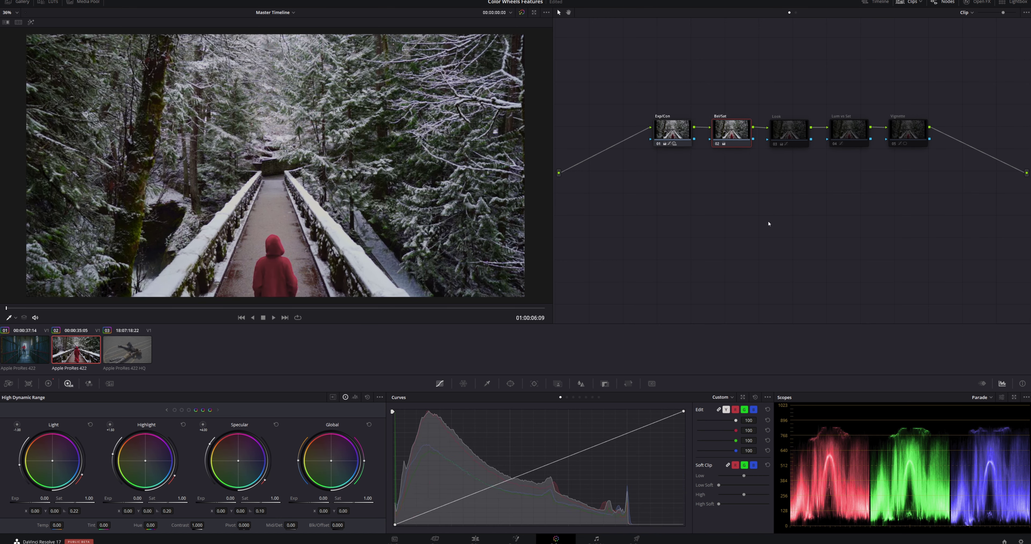
pyautogui.click(784, 132)
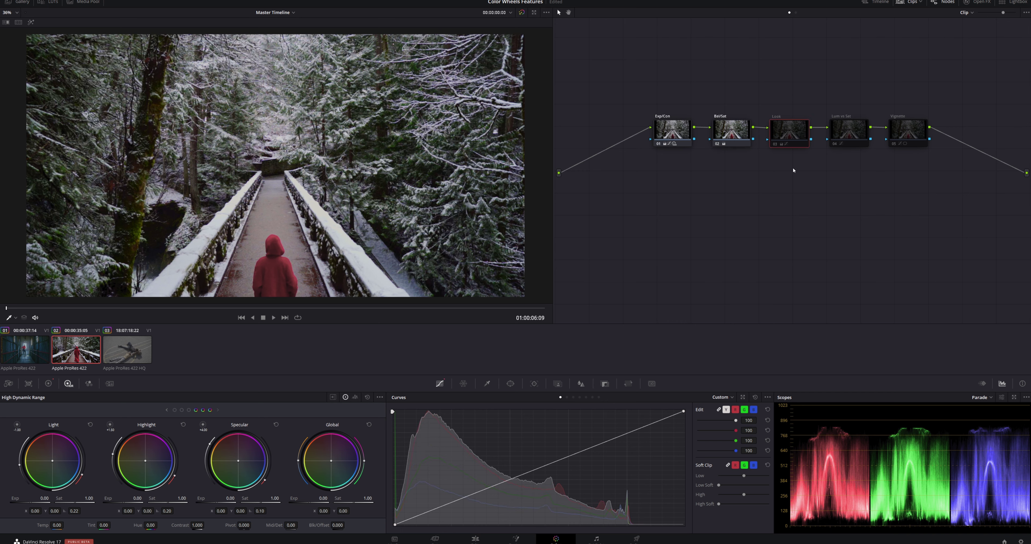
pyautogui.click(853, 133)
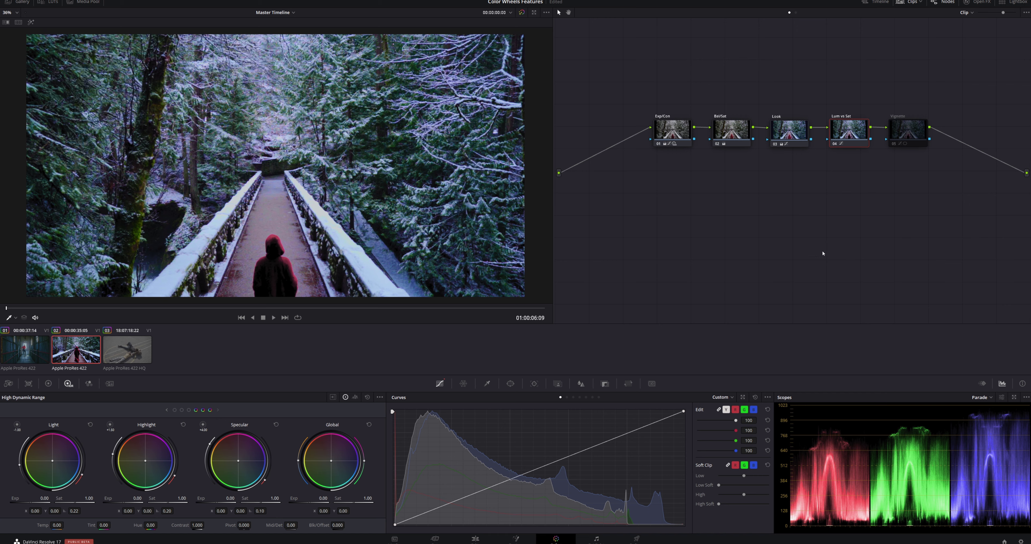
pyautogui.click(906, 132)
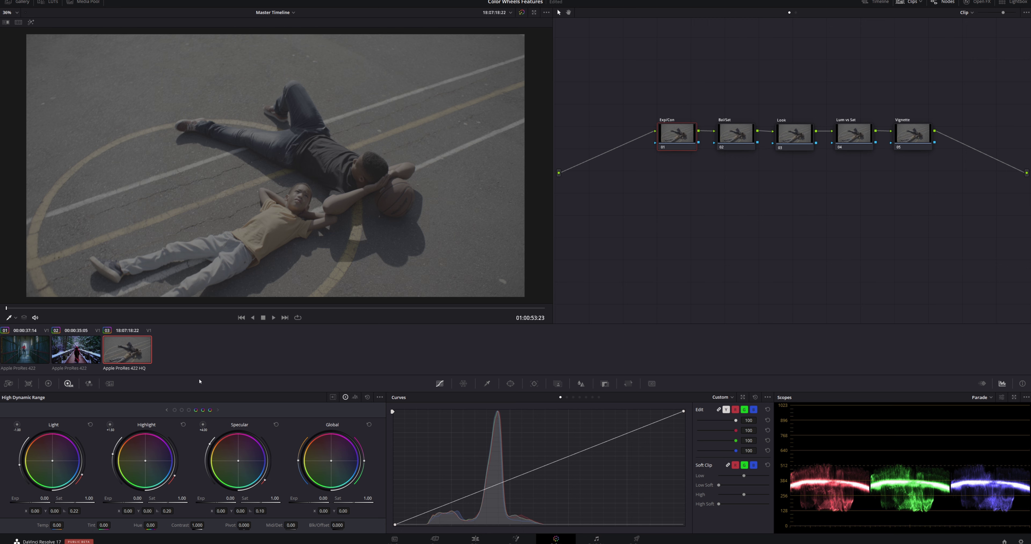
# - On the basketball court clip's Exp/Con node, set the primaries Contrast to 1.342 and Highlights to 44.50
pyautogui.click(49, 383)
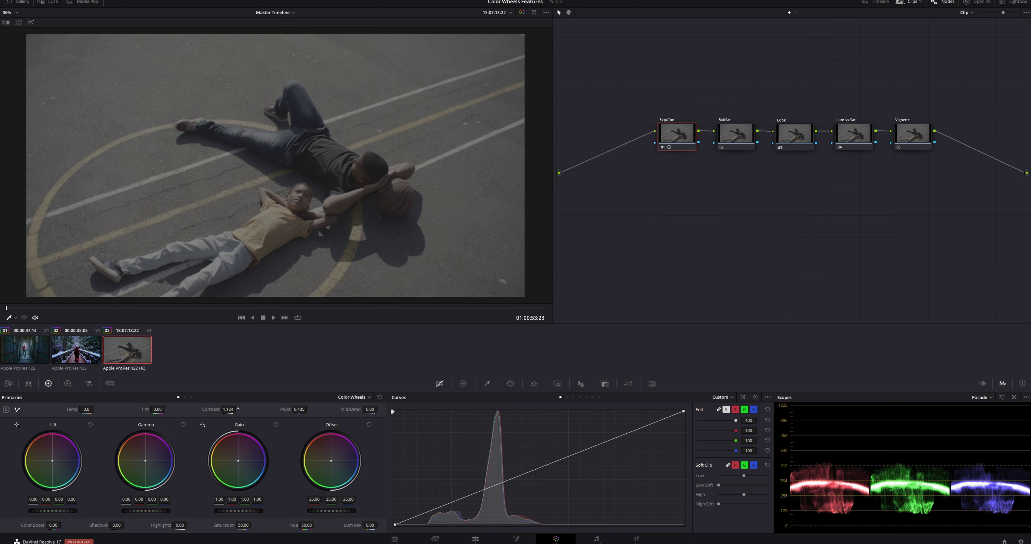
pyautogui.moveTo(230, 409); pyautogui.dragTo(238, 408)
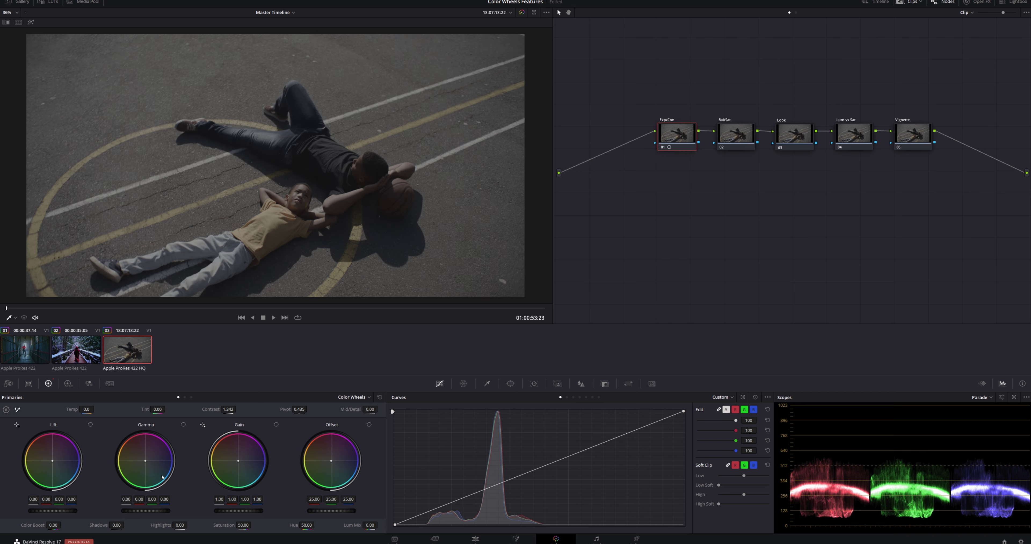
pyautogui.moveTo(179, 525); pyautogui.dragTo(189, 525)
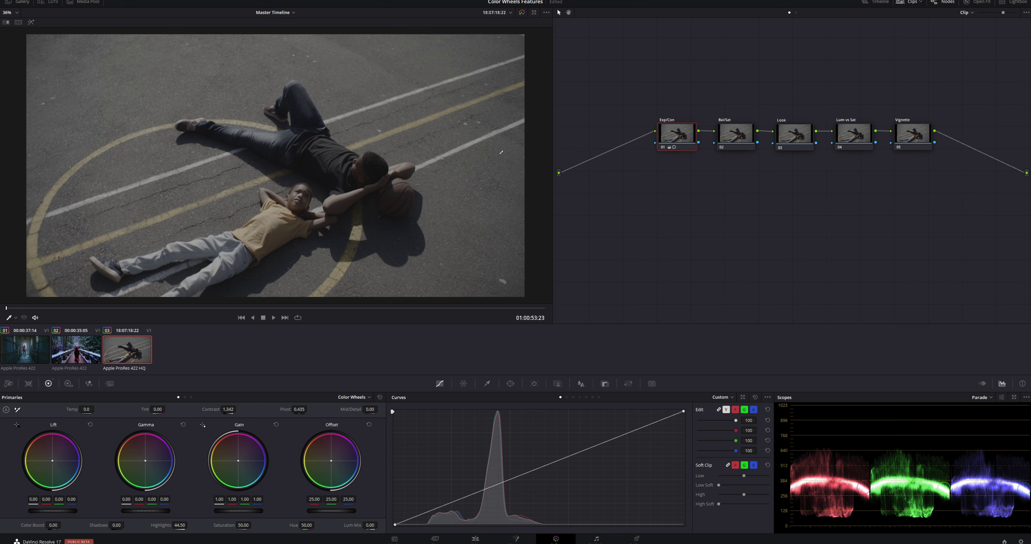
# - On the Bal/Sat node, set Saturation to 100 and white balance the shot by sampling the man's outstretched shoe
pyautogui.click(727, 136)
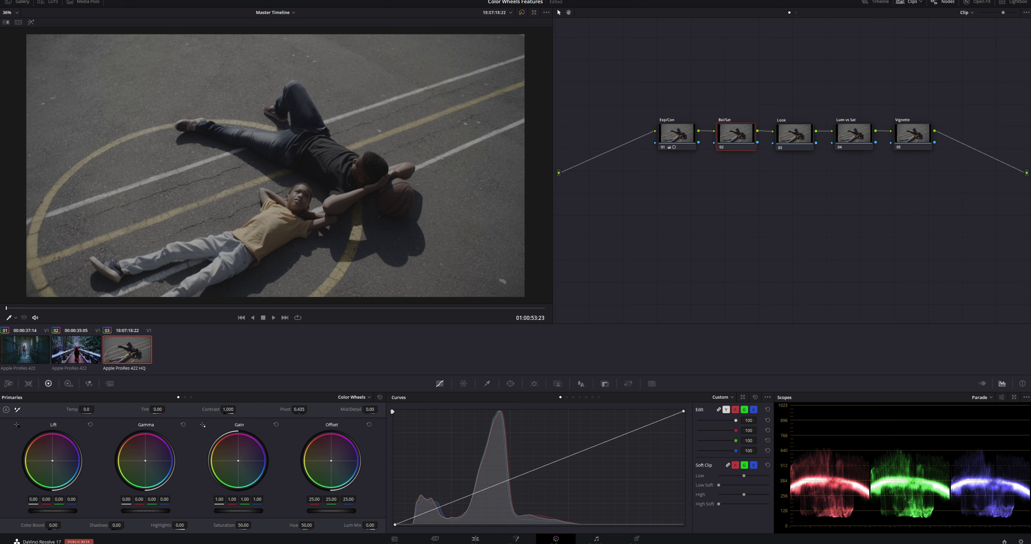
pyautogui.moveTo(243, 525); pyautogui.dragTo(273, 525)
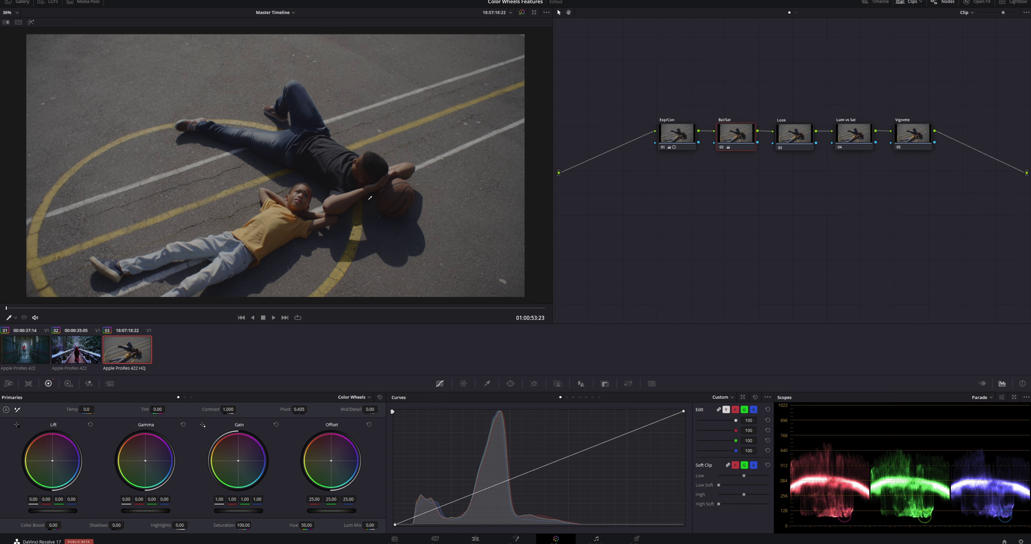
pyautogui.scroll(3, 273, 156)
pyautogui.scroll(2, 166, 124)
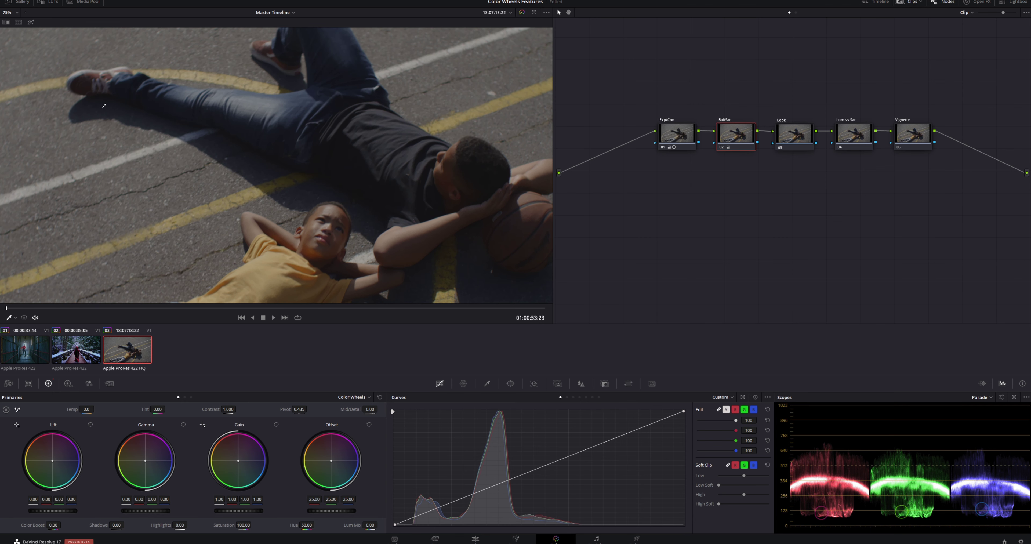
pyautogui.click(17, 409)
pyautogui.click(114, 67)
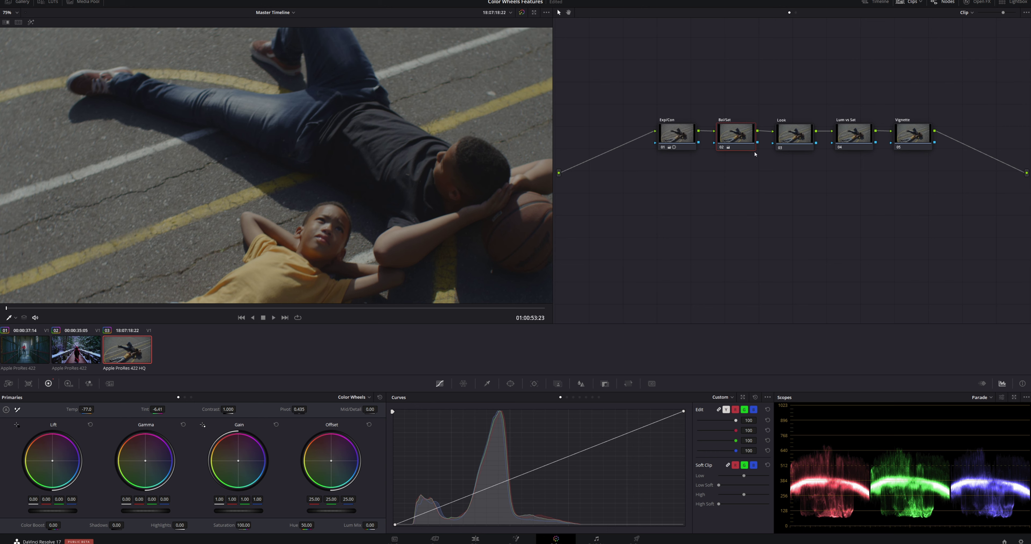
# - On the Look node, push the Offset wheel toward warm orange, to about 35.51, 22.27 and 12.77
pyautogui.click(794, 136)
pyautogui.hotkey('shift', 'z')
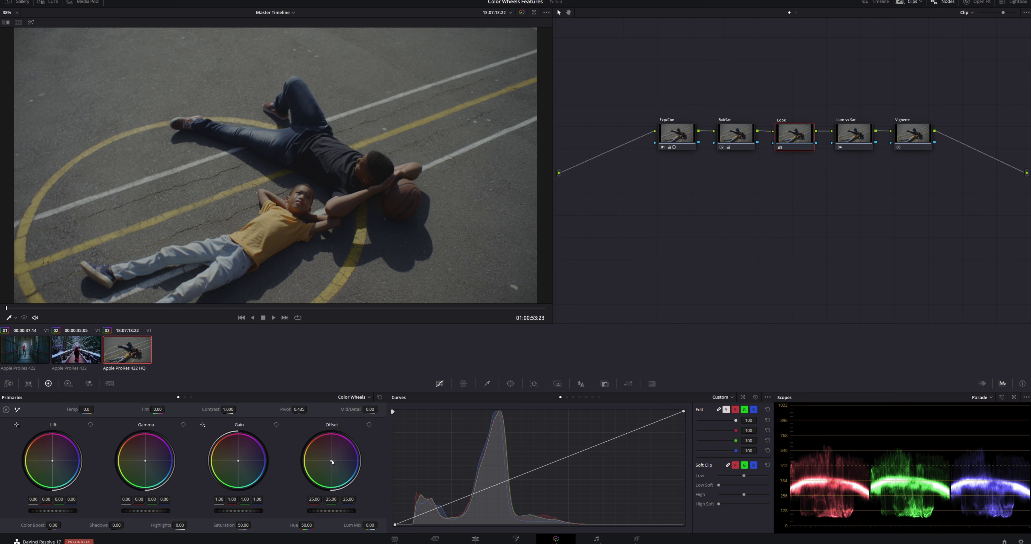
pyautogui.moveTo(331, 460); pyautogui.dragTo(326, 455)
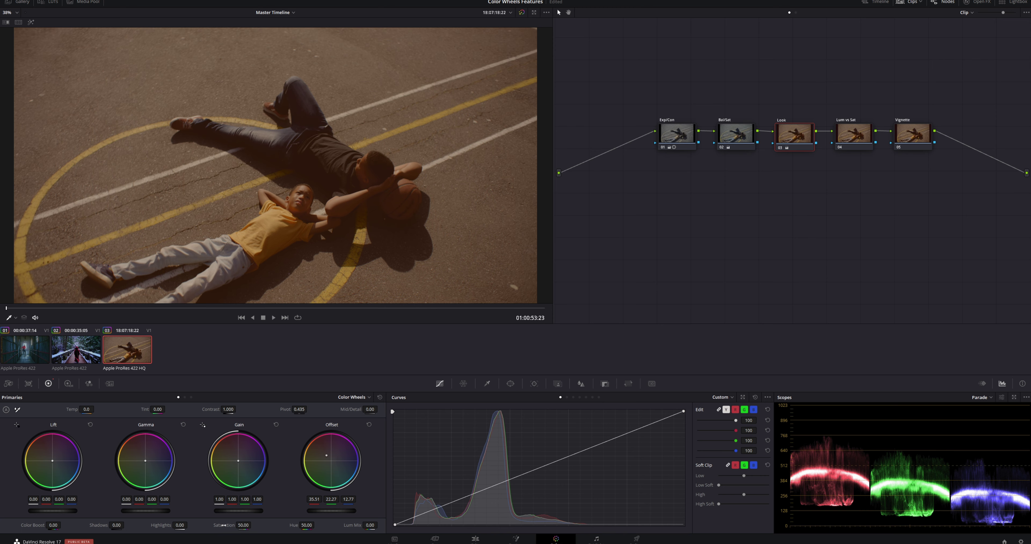
# - Set the Look node's Color Boost to 95.00 and its Saturation to 41.40
pyautogui.moveTo(244, 525)
pyautogui.mouseDown()
pyautogui.moveTo(263, 525)
pyautogui.moveTo(253, 525)
pyautogui.mouseUp()
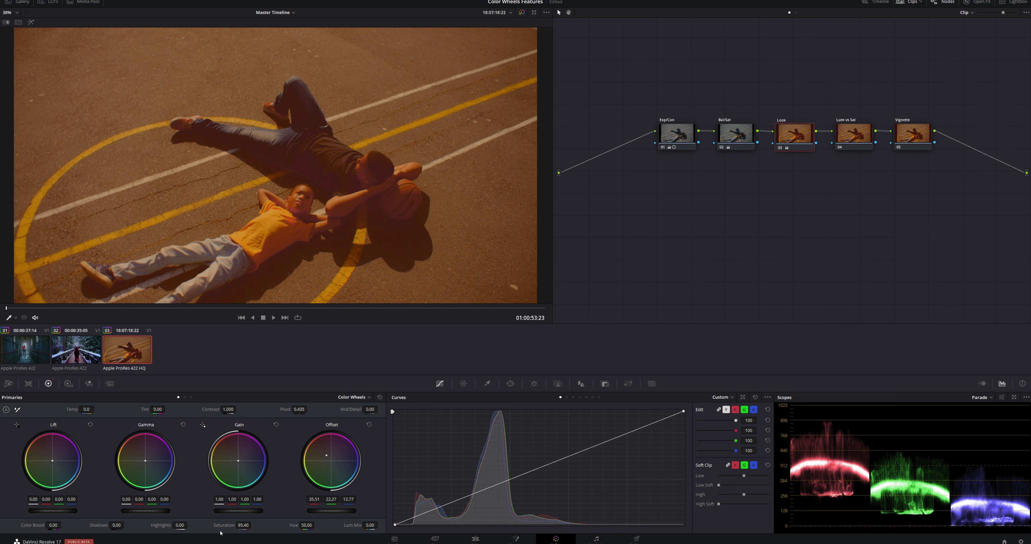
pyautogui.doubleClick(243, 525)
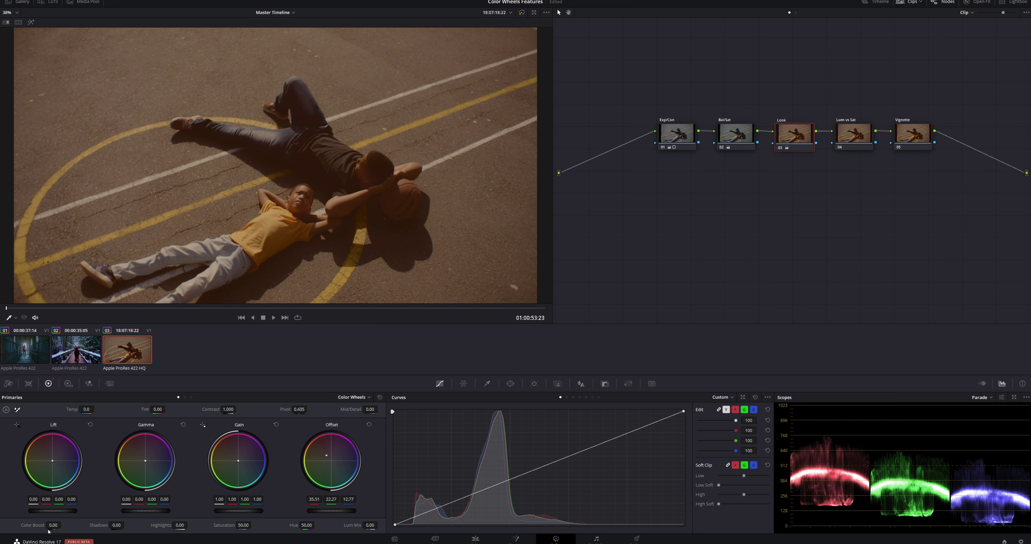
pyautogui.moveTo(53, 524)
pyautogui.mouseDown()
pyautogui.moveTo(76, 525)
pyautogui.moveTo(62, 524)
pyautogui.mouseUp()
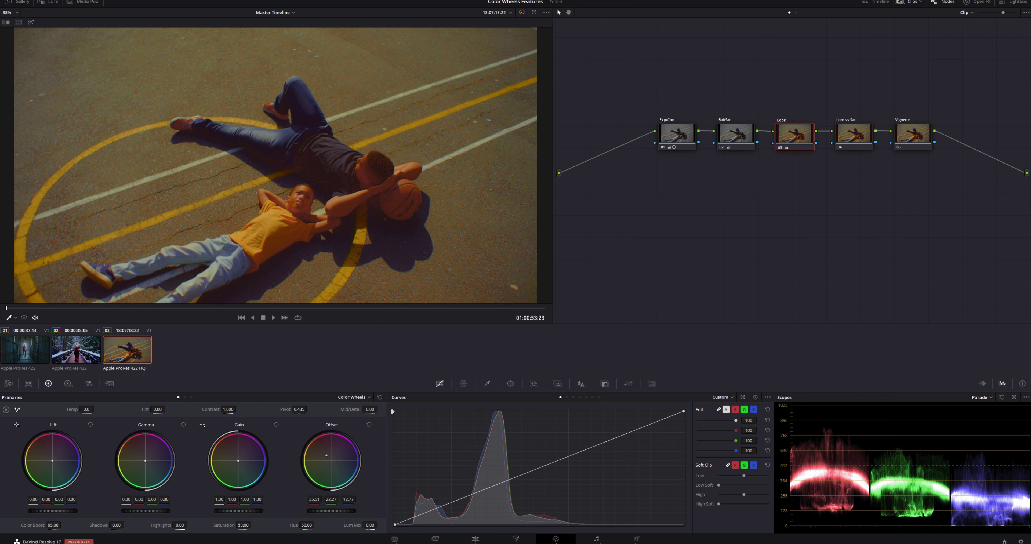
pyautogui.moveTo(243, 525); pyautogui.dragTo(253, 524)
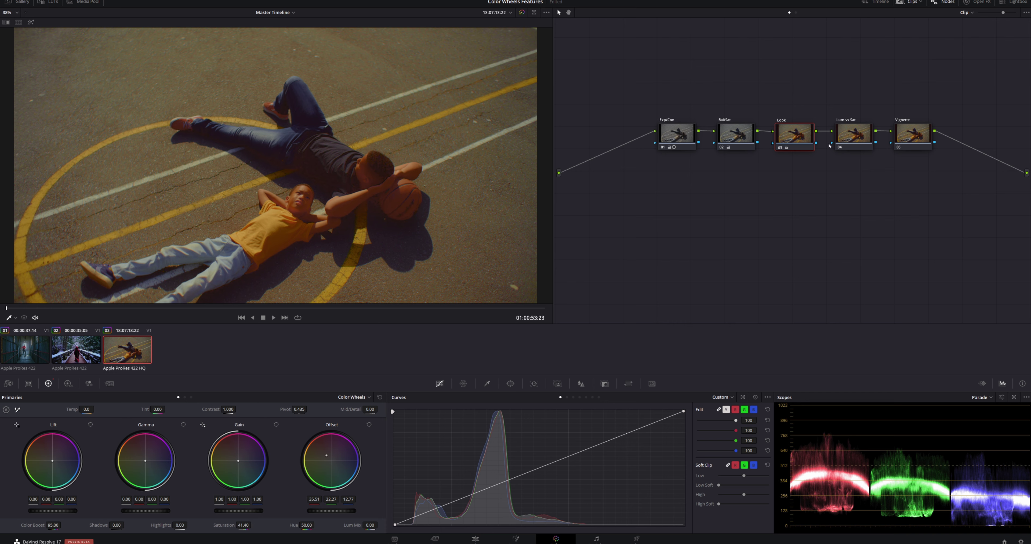
# - On the Lum vs Sat node, roll the Lum Vs Sat curve down to zero saturation in the deepest shadows and the highlights
pyautogui.click(844, 140)
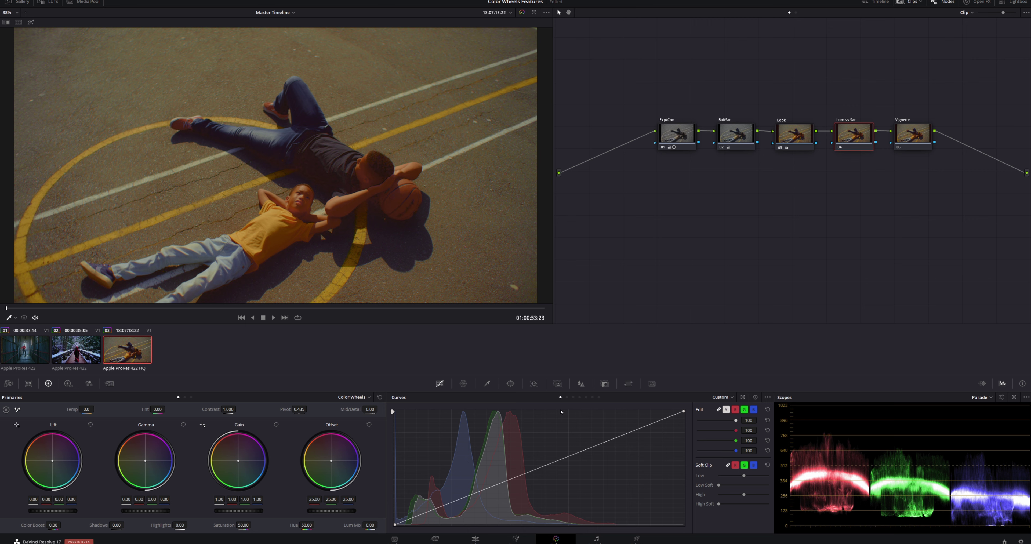
pyautogui.click(586, 398)
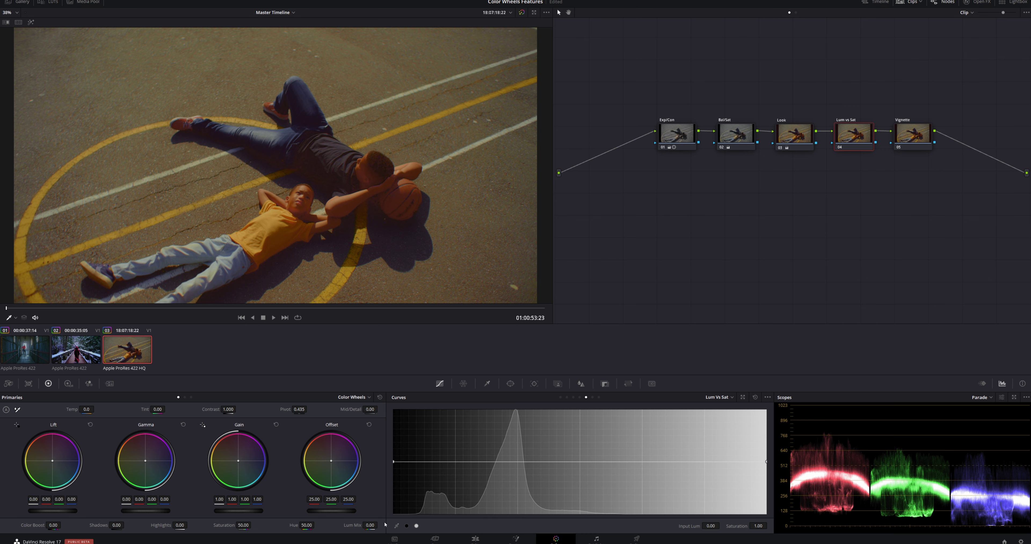
pyautogui.click(406, 526)
pyautogui.moveTo(393, 465); pyautogui.dragTo(415, 523)
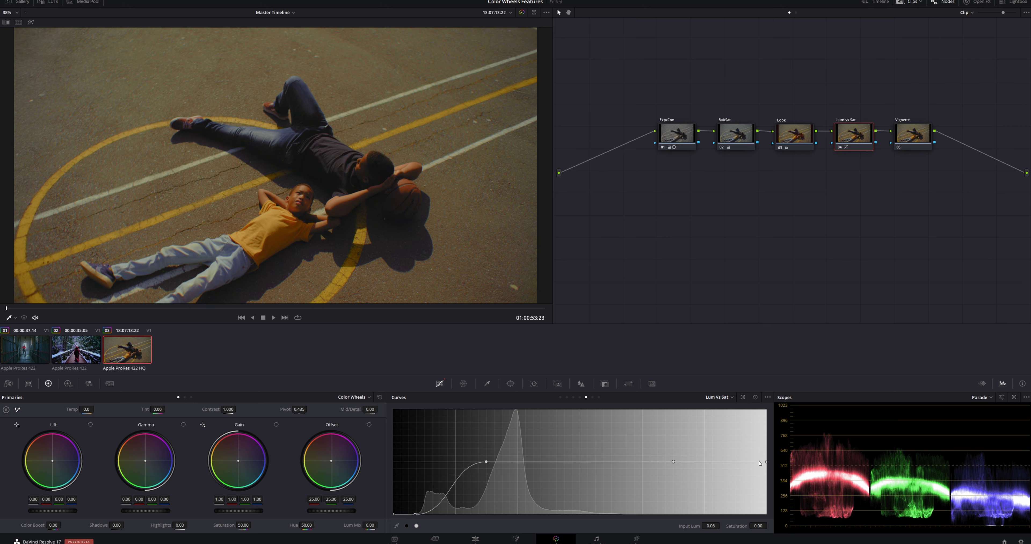
pyautogui.moveTo(767, 462); pyautogui.dragTo(767, 514)
pyautogui.moveTo(673, 463); pyautogui.dragTo(606, 462)
pyautogui.moveTo(660, 479); pyautogui.dragTo(620, 514)
pyautogui.moveTo(604, 464); pyautogui.dragTo(614, 465)
# - On the Vignette node, add an inverted oval window stretched to the frame edges with Soft 1 at 34.40
pyautogui.click(909, 141)
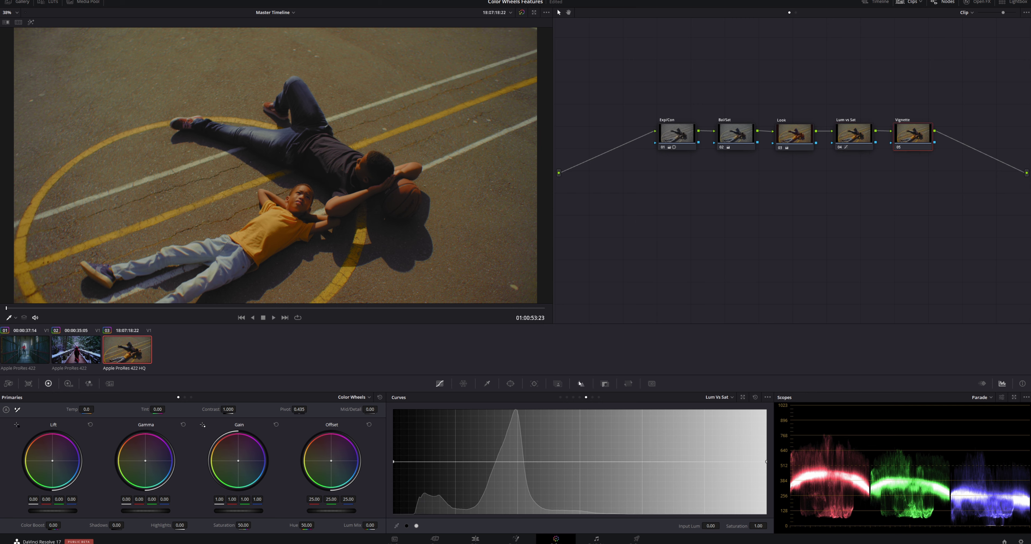
pyautogui.click(510, 384)
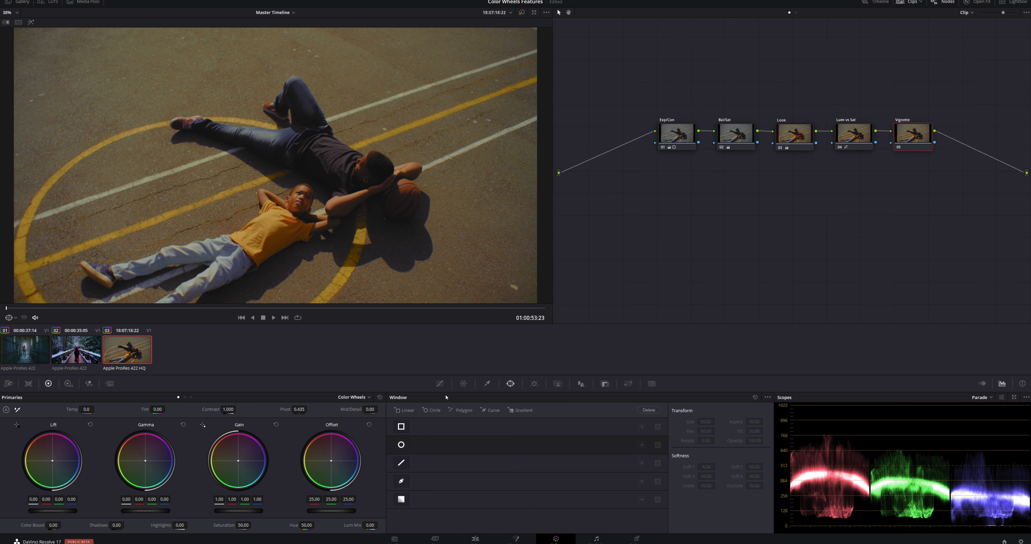
pyautogui.click(401, 444)
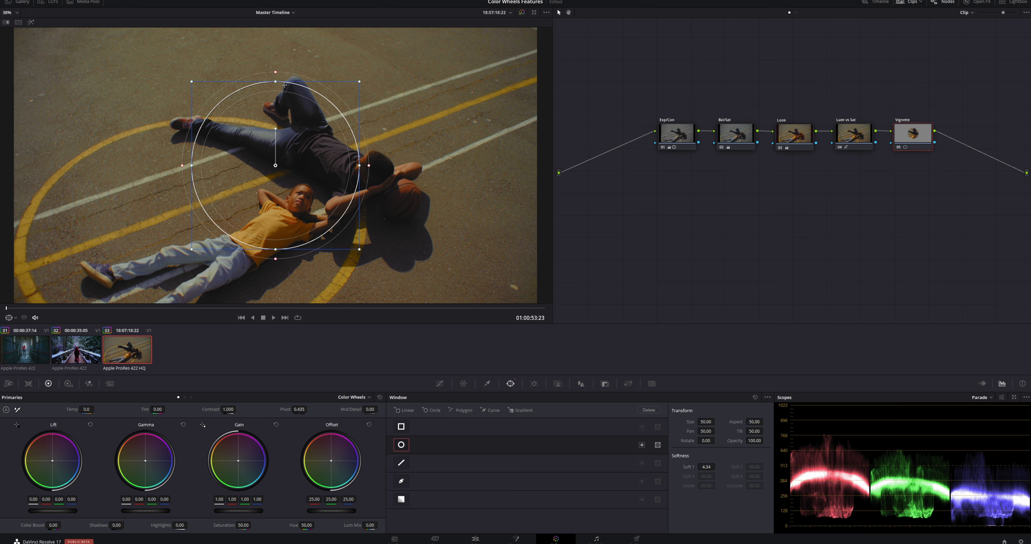
pyautogui.moveTo(275, 80); pyautogui.dragTo(272, 26)
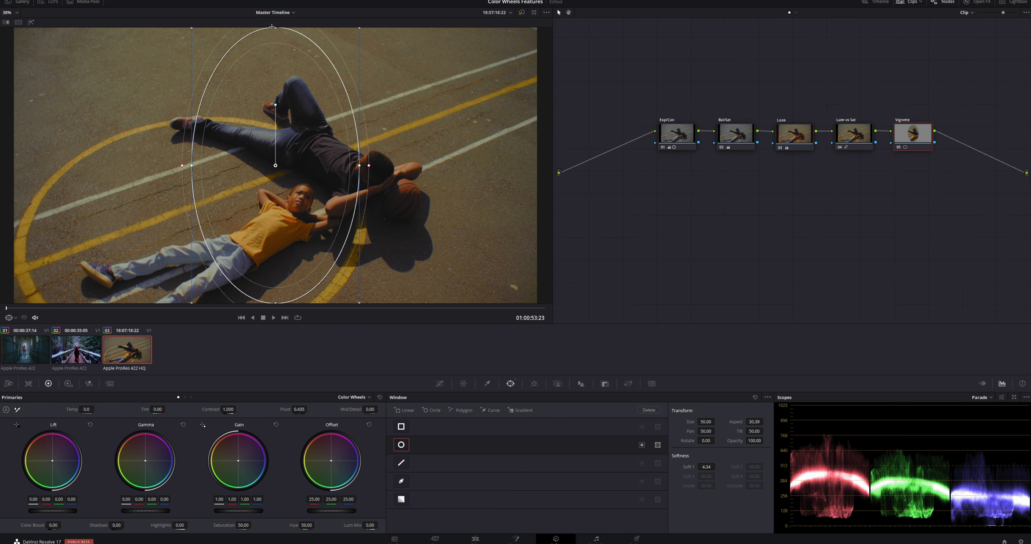
pyautogui.moveTo(360, 167); pyautogui.dragTo(536, 190)
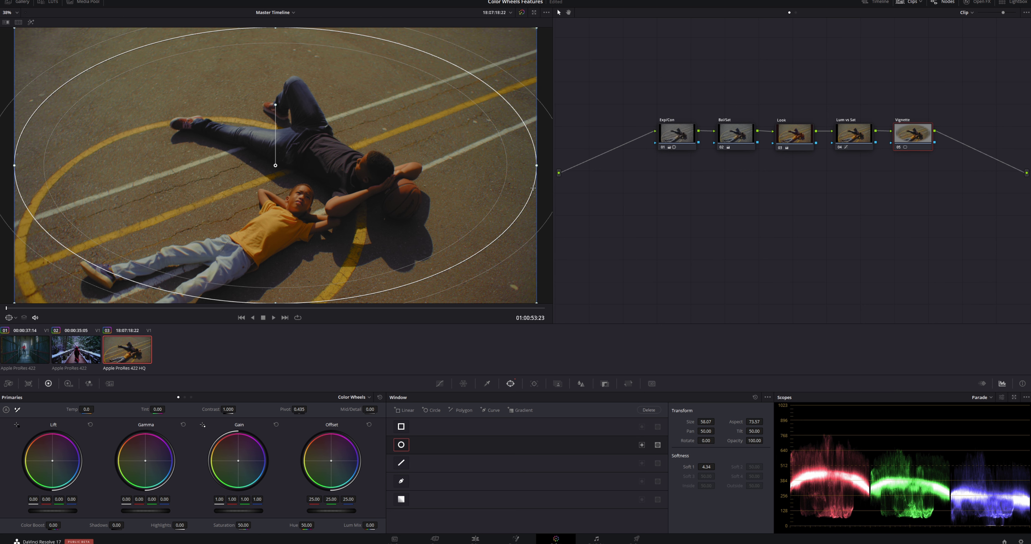
pyautogui.moveTo(708, 467); pyautogui.dragTo(717, 467)
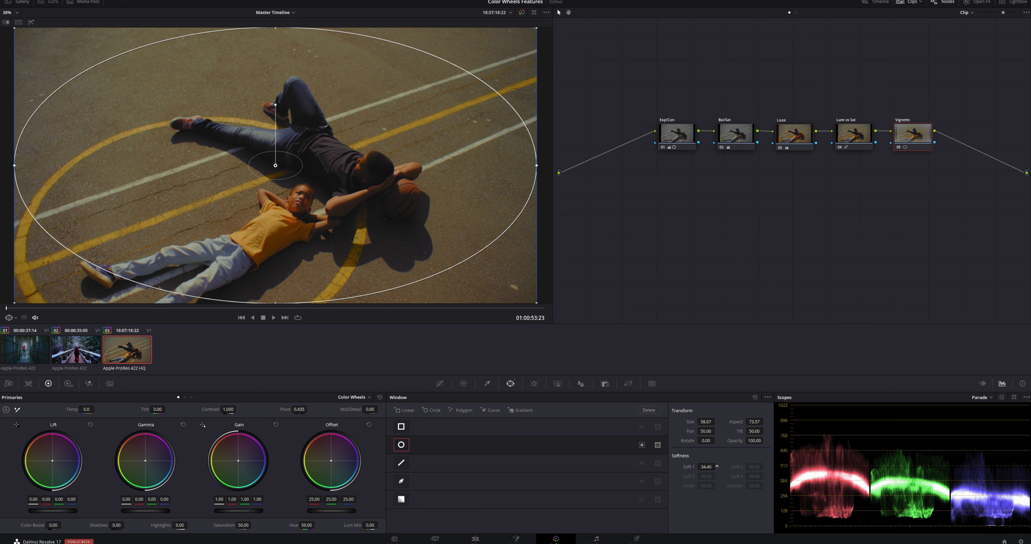
pyautogui.click(642, 445)
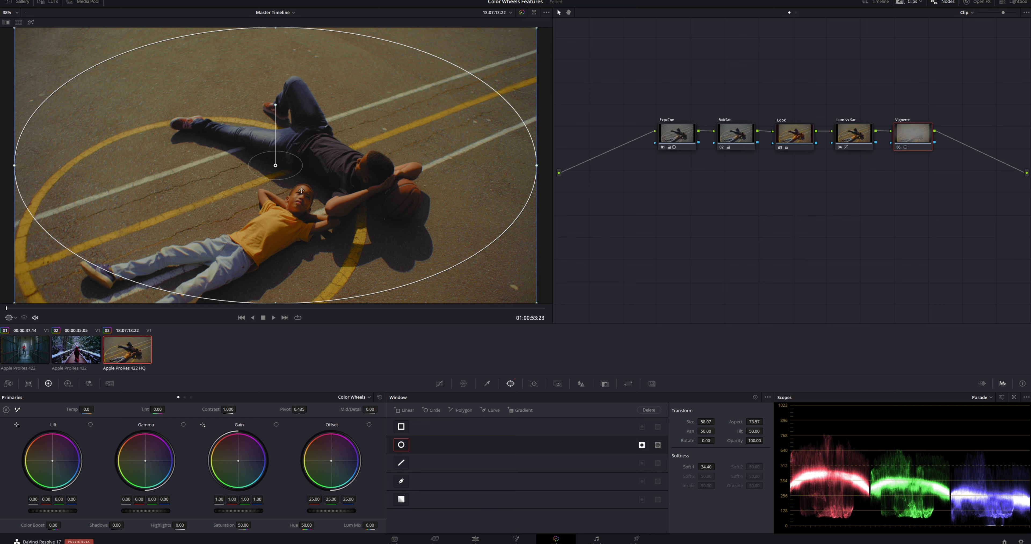
# - Darken the area outside the oval window by pulling down the midtones on the Vignette node's Custom curve
pyautogui.click(439, 385)
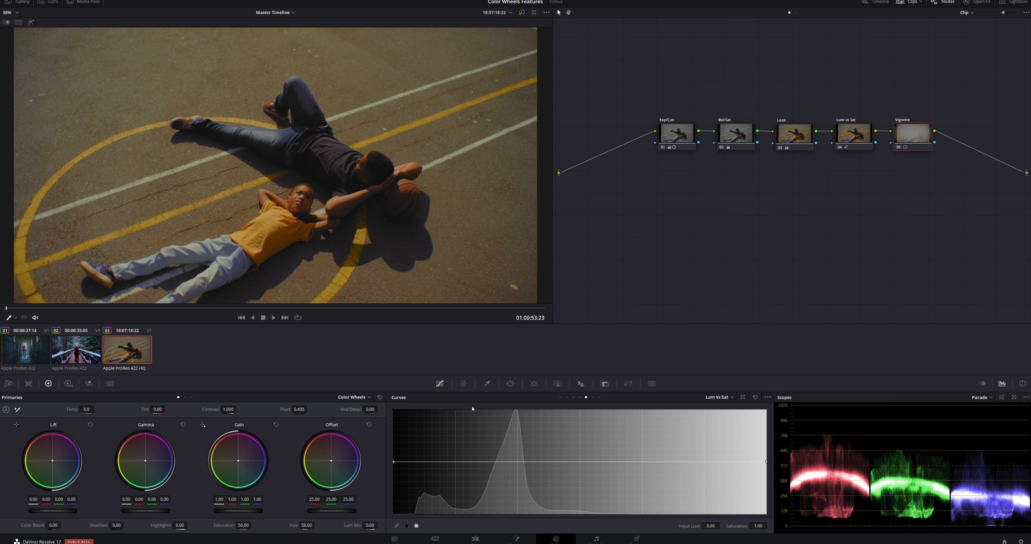
pyautogui.click(560, 397)
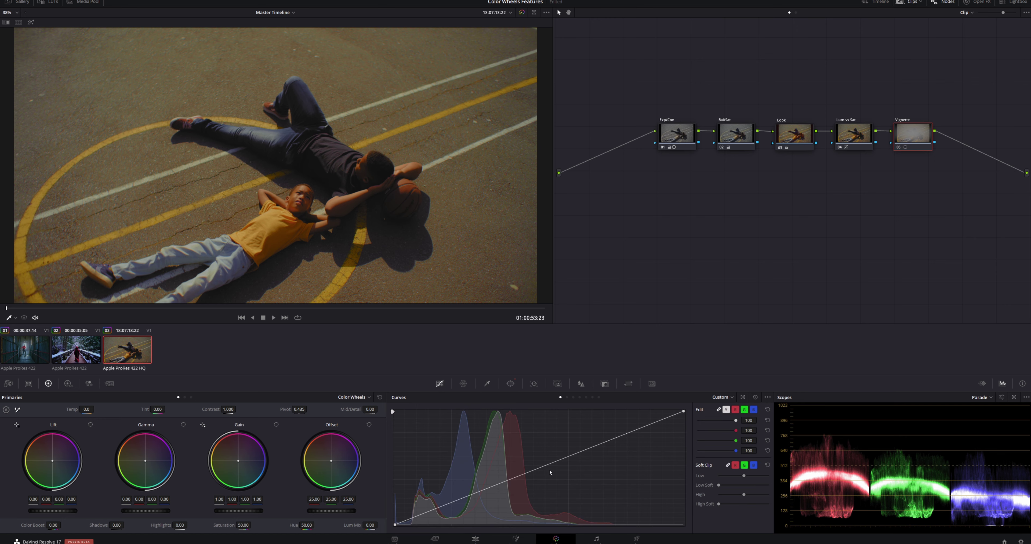
pyautogui.moveTo(544, 468); pyautogui.dragTo(548, 477)
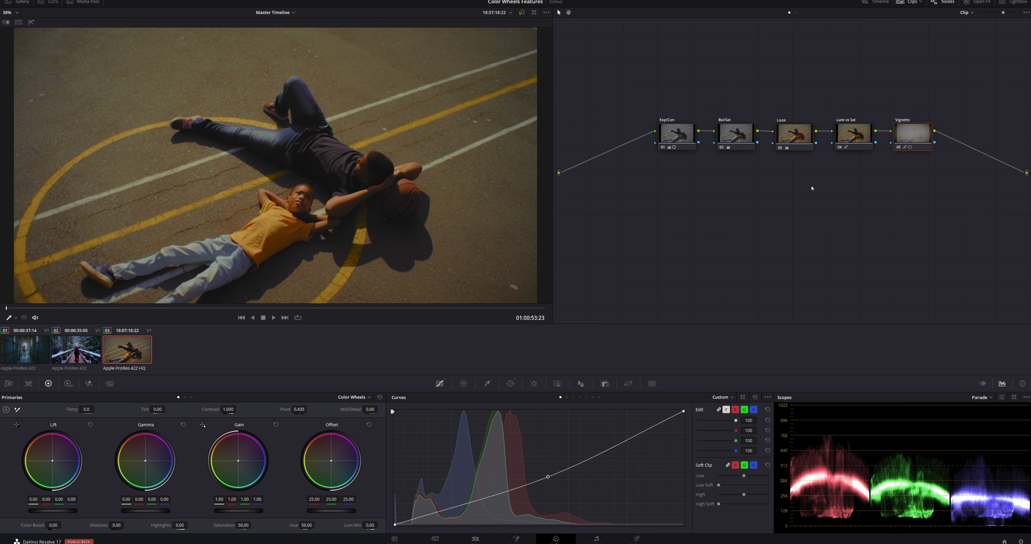
# - Compare the court clip with and without the grade, re-enabling Exp/Con, Bal/Sat, Look, Lum vs Sat and Vignette in turn
pyautogui.hotkey('shift', 'd')
pyautogui.click(688, 138)
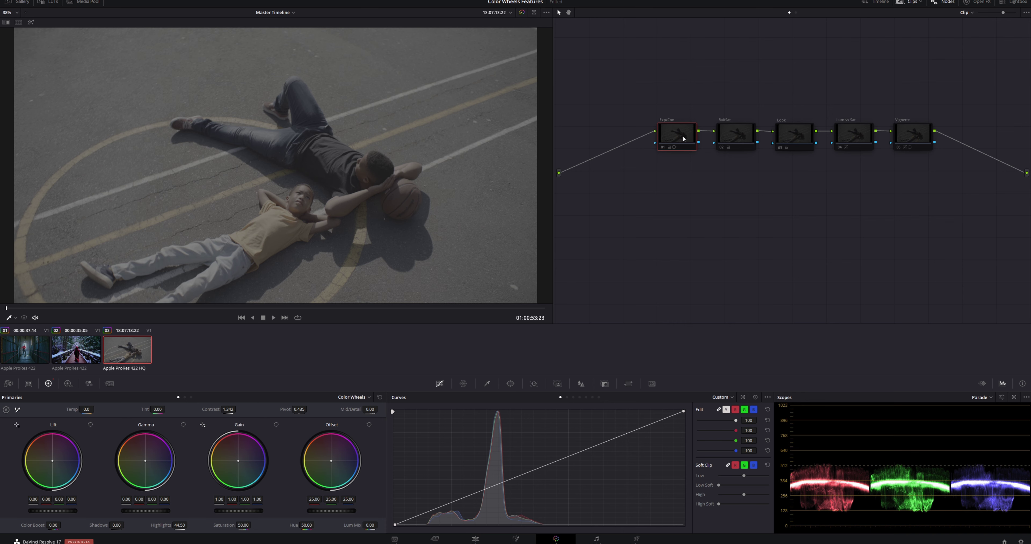
pyautogui.hotkey('shift', 'd')
pyautogui.click(734, 140)
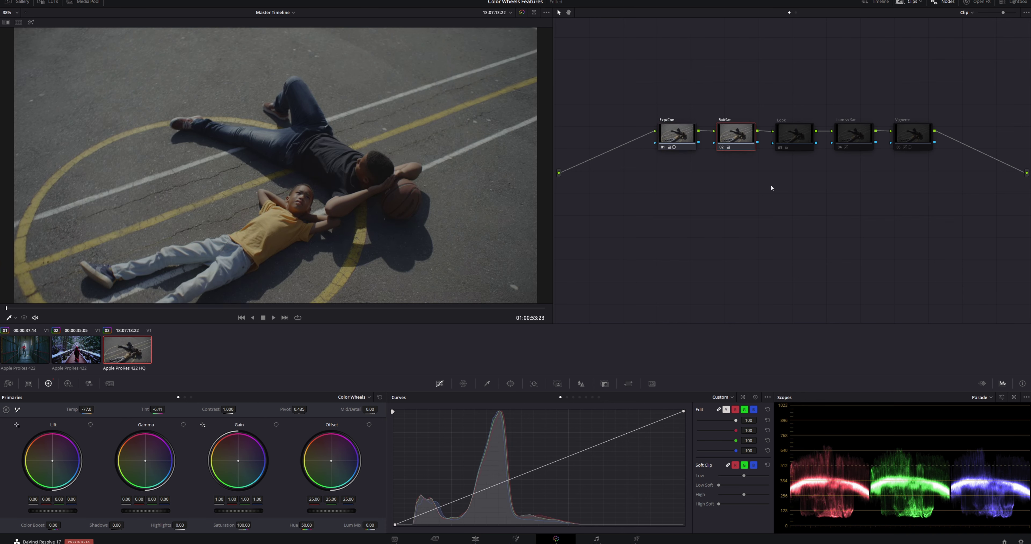
pyautogui.click(802, 139)
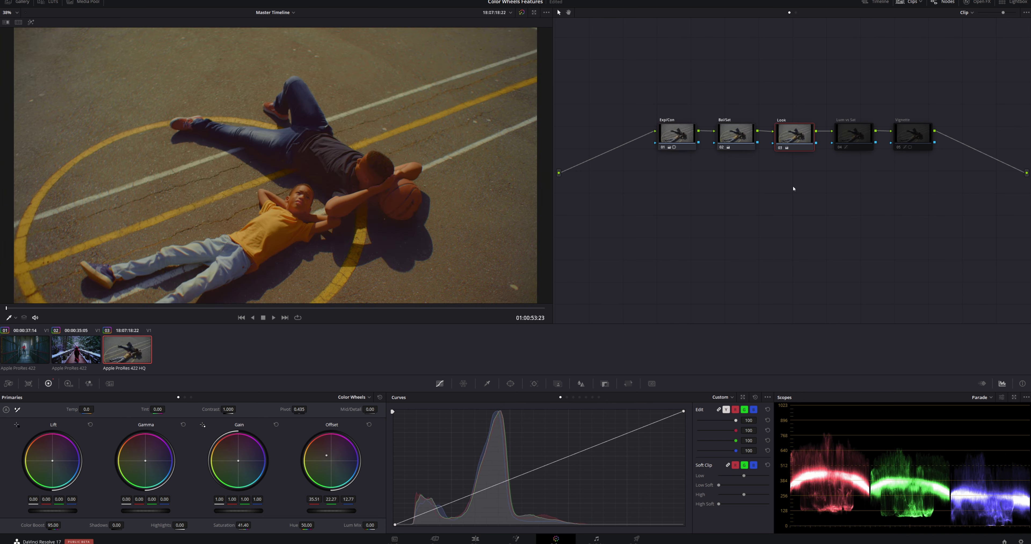
pyautogui.click(840, 144)
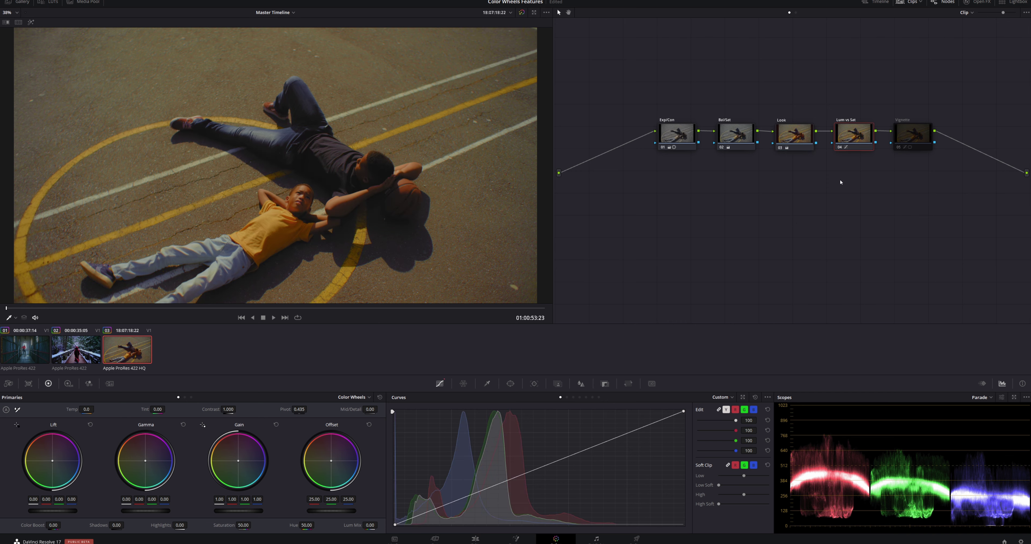
pyautogui.click(910, 137)
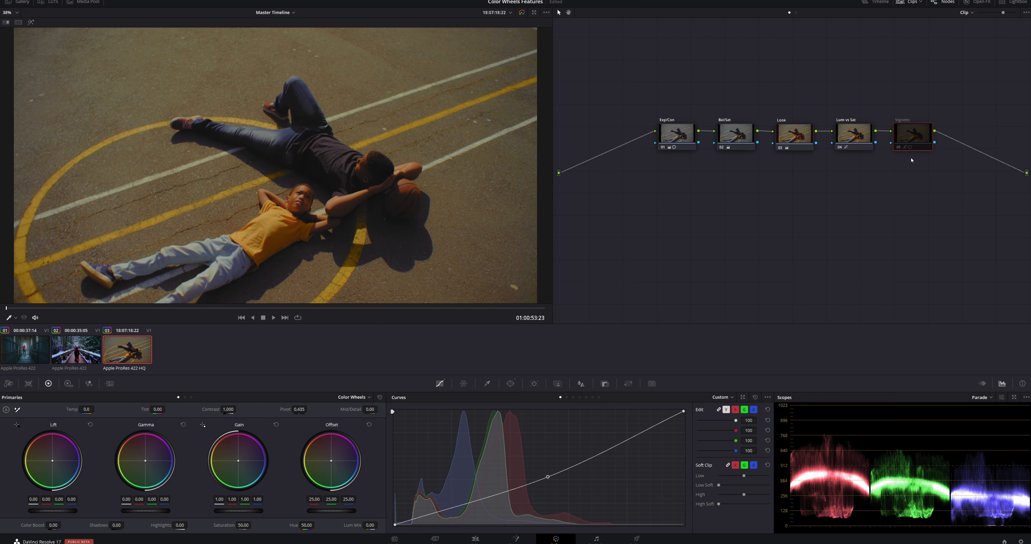
pyautogui.hotkey('ctrl', 'd')
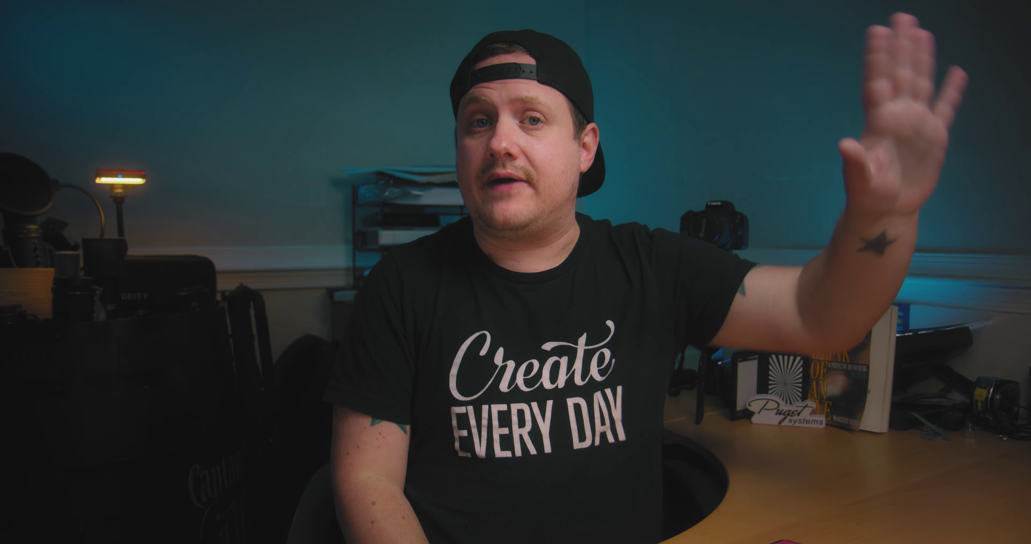